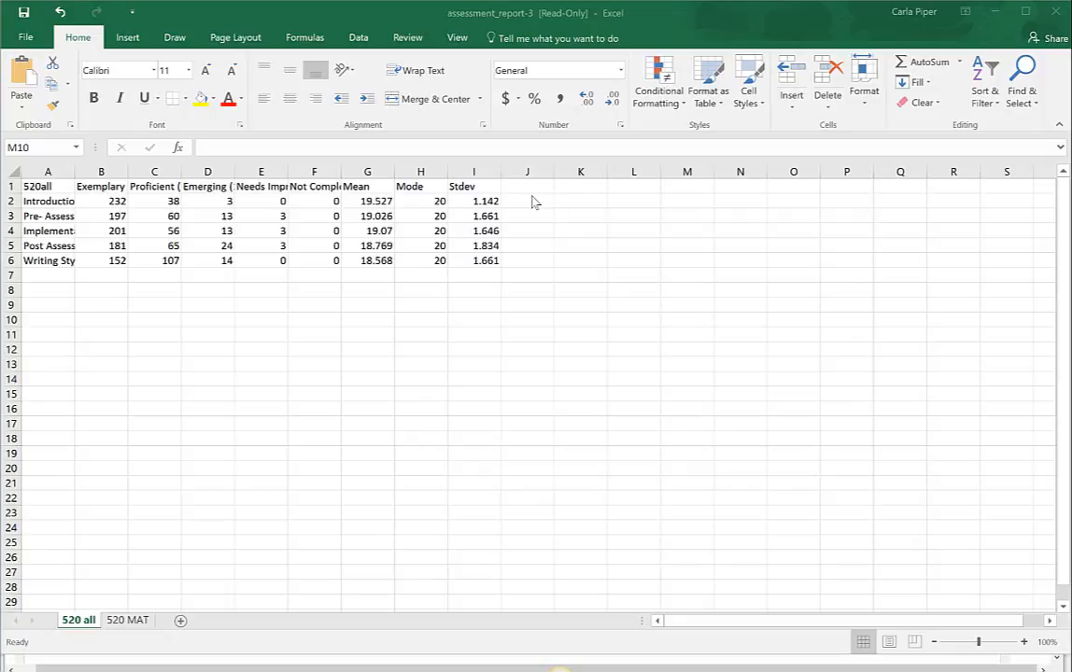
Sum the rating counts B2:F2 in cell J2 and fill the formula down through J6
left_click(532, 202)
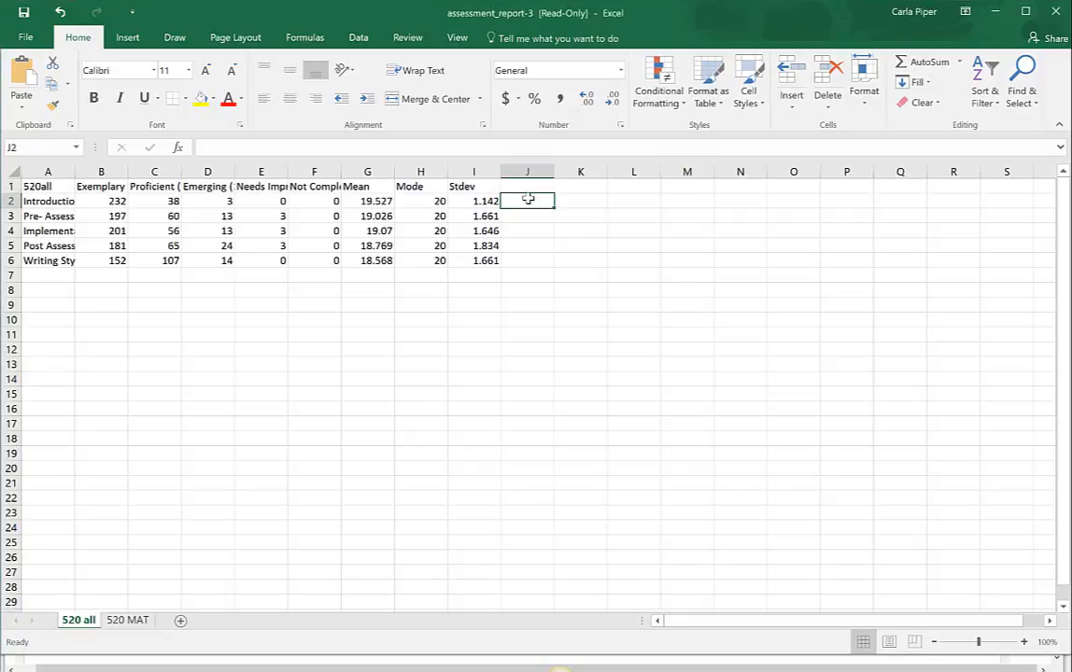
left_click(928, 62)
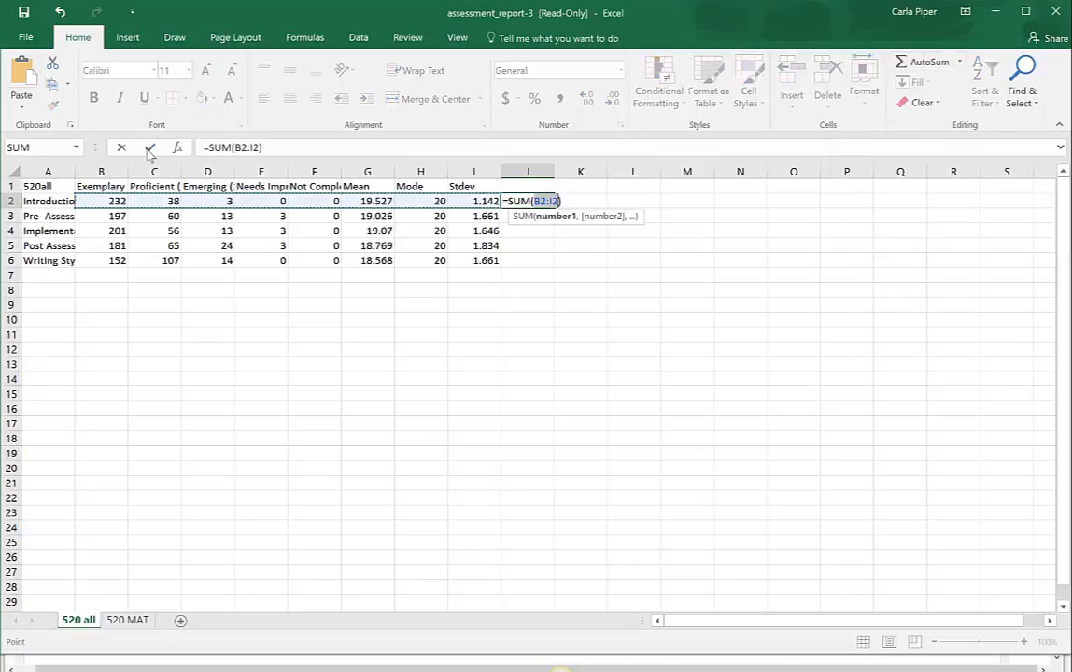
left_click_drag(97, 201, 316, 203)
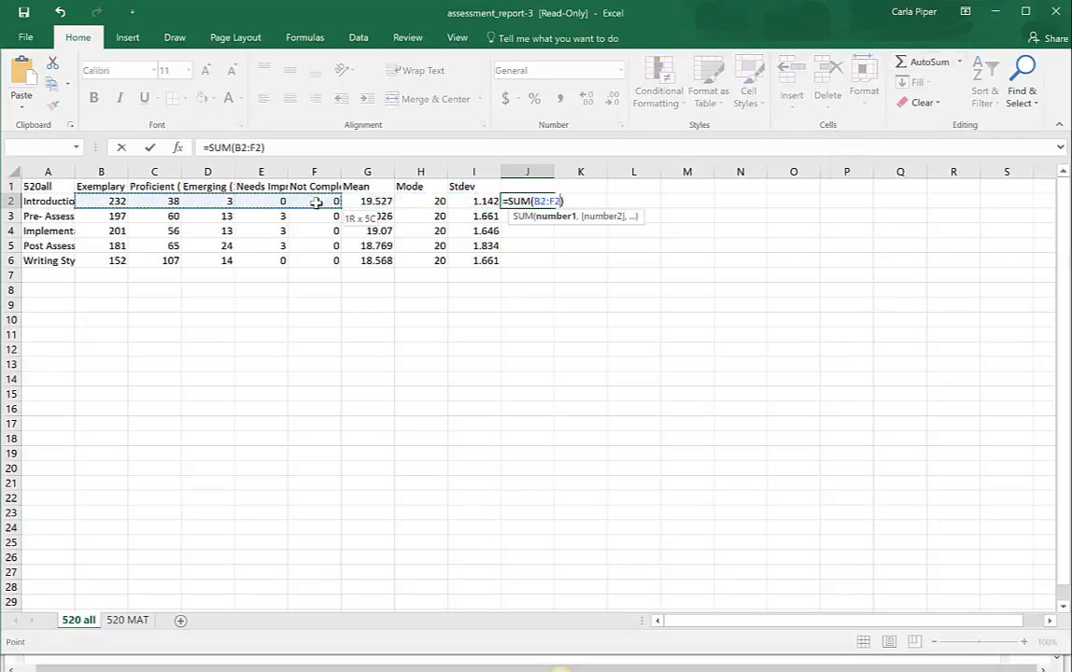
key("Return")
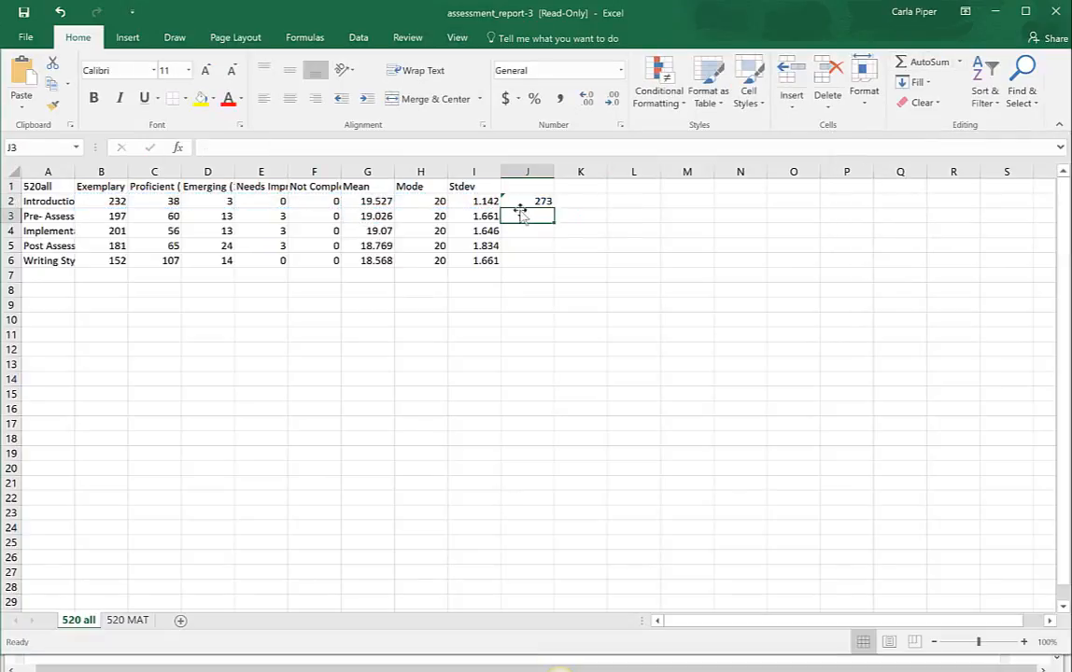
left_click(524, 201)
left_click_drag(553, 212, 554, 266)
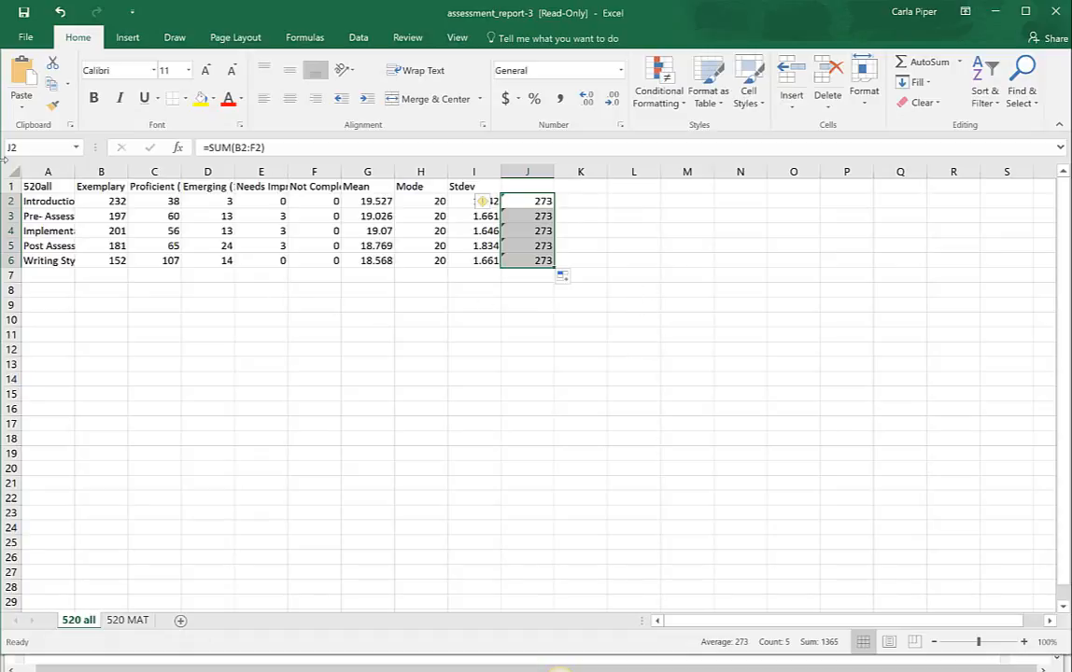
Append "N= 273" to the 520all label in cell A1
left_click(46, 185)
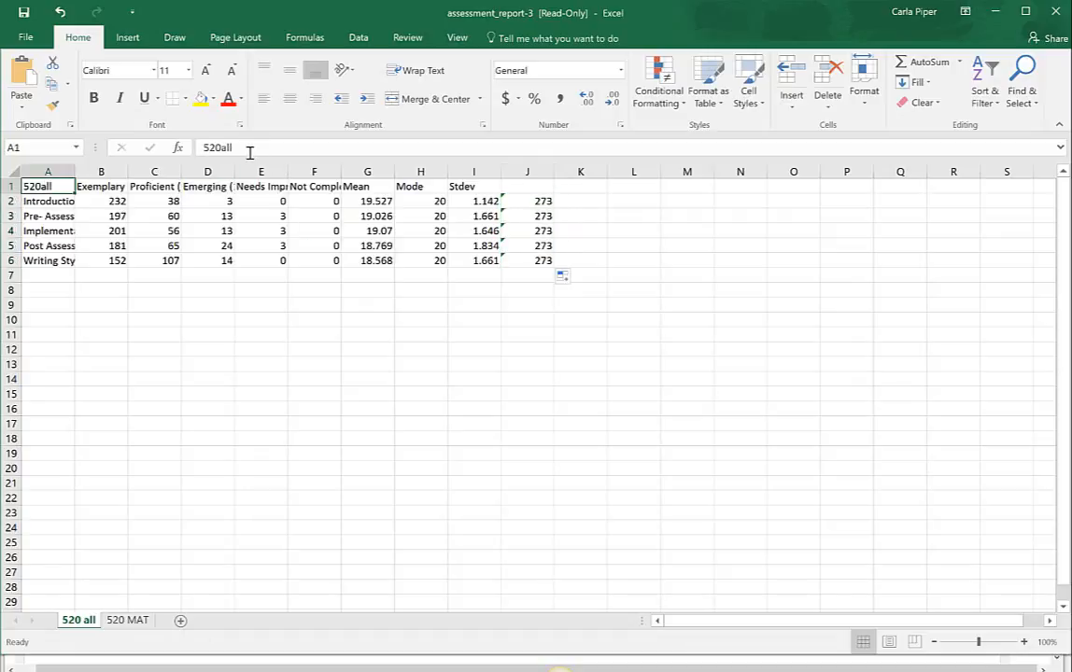
left_click(245, 148)
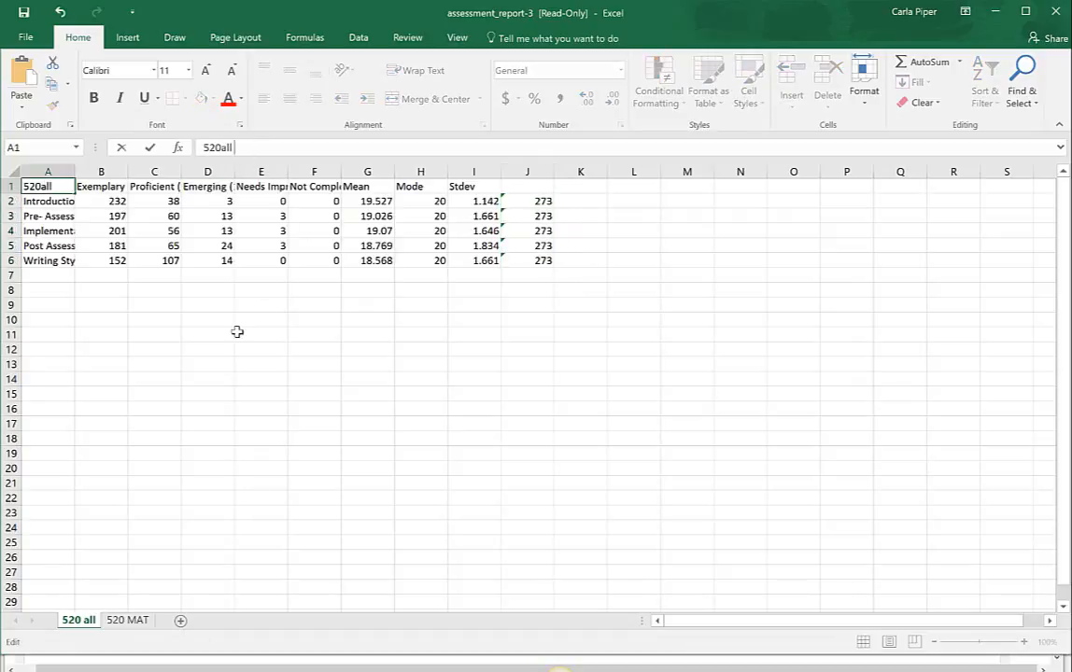
type("N= 273")
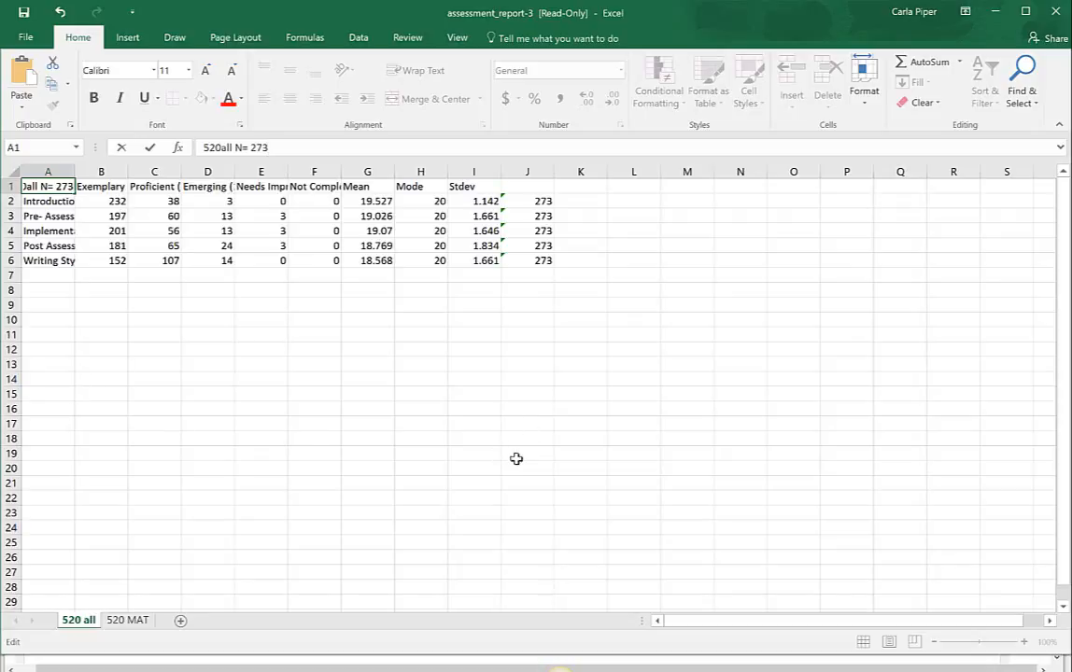
Insert a blank column after each rating column: Exemplary, Proficient, Emerging, Needs Improvement and Not Completed
right_click(156, 172)
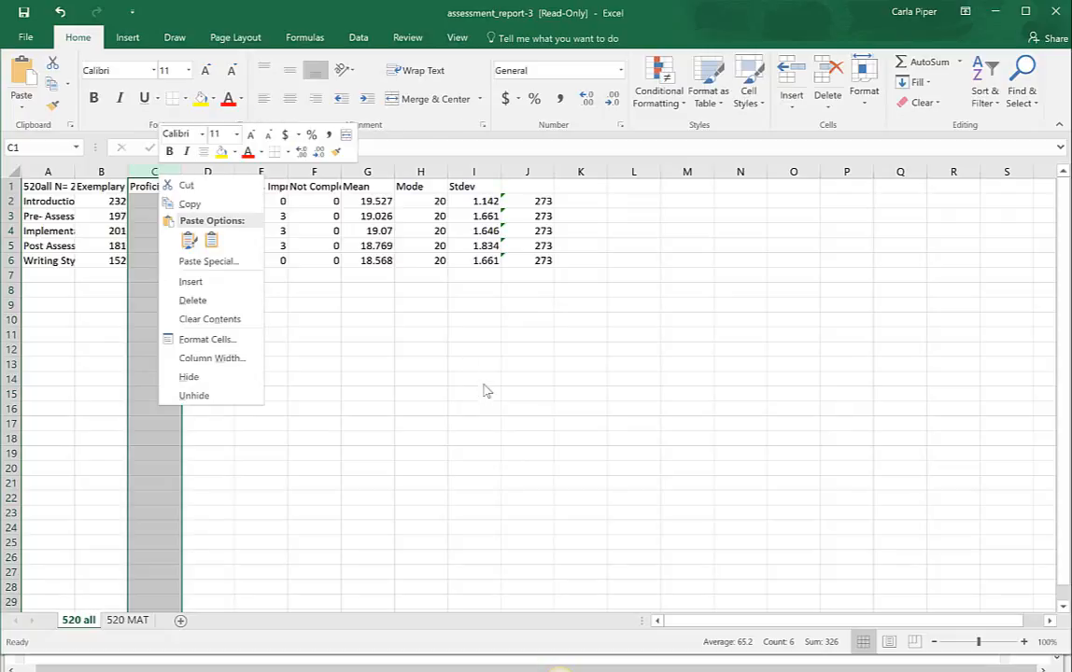
key("Escape")
right_click(136, 171)
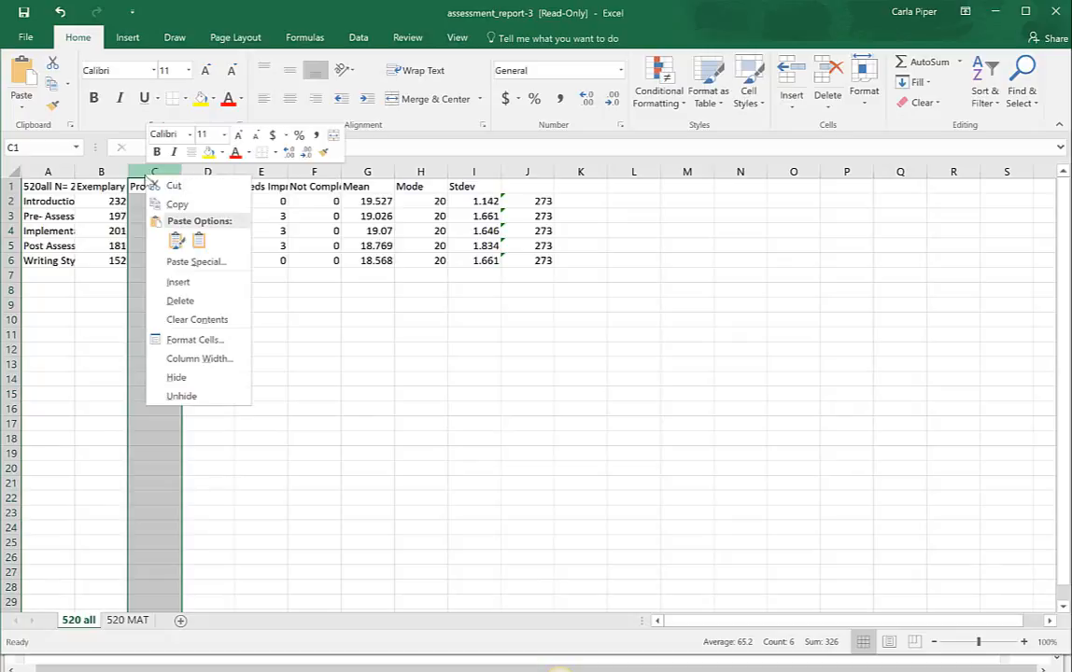
left_click(198, 282)
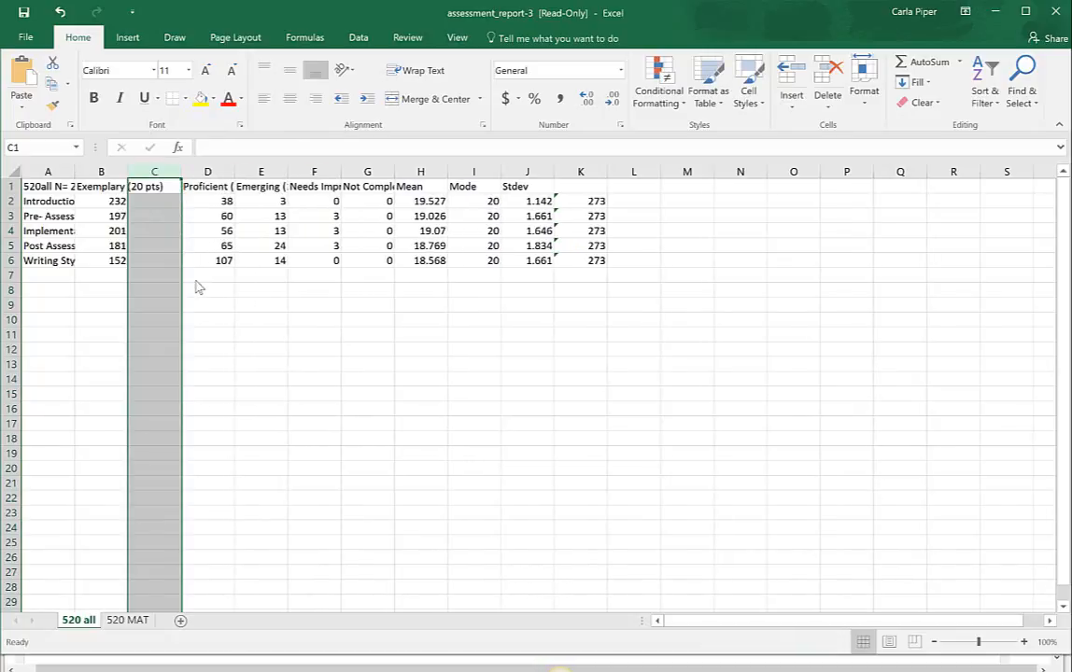
right_click(248, 171)
left_click(312, 282)
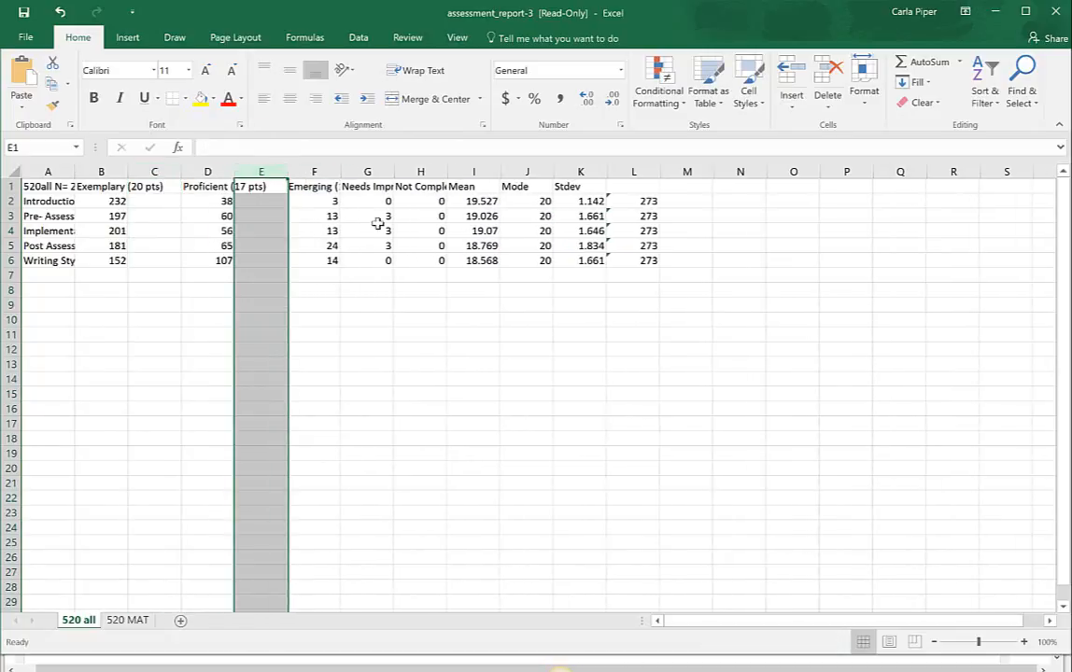
right_click(367, 172)
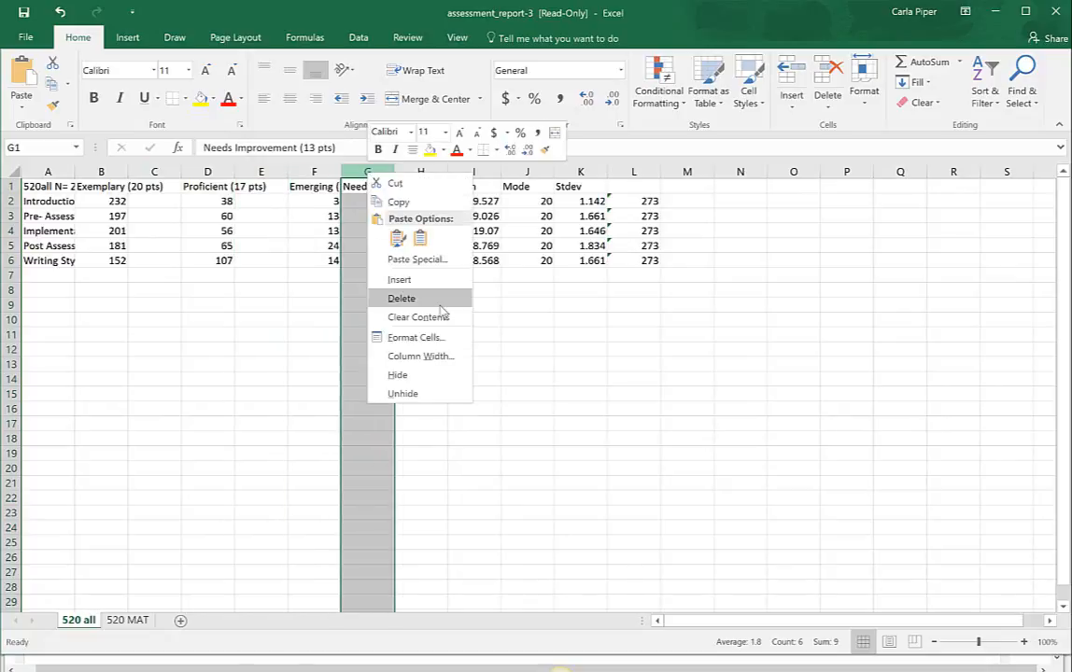
left_click(399, 280)
right_click(478, 172)
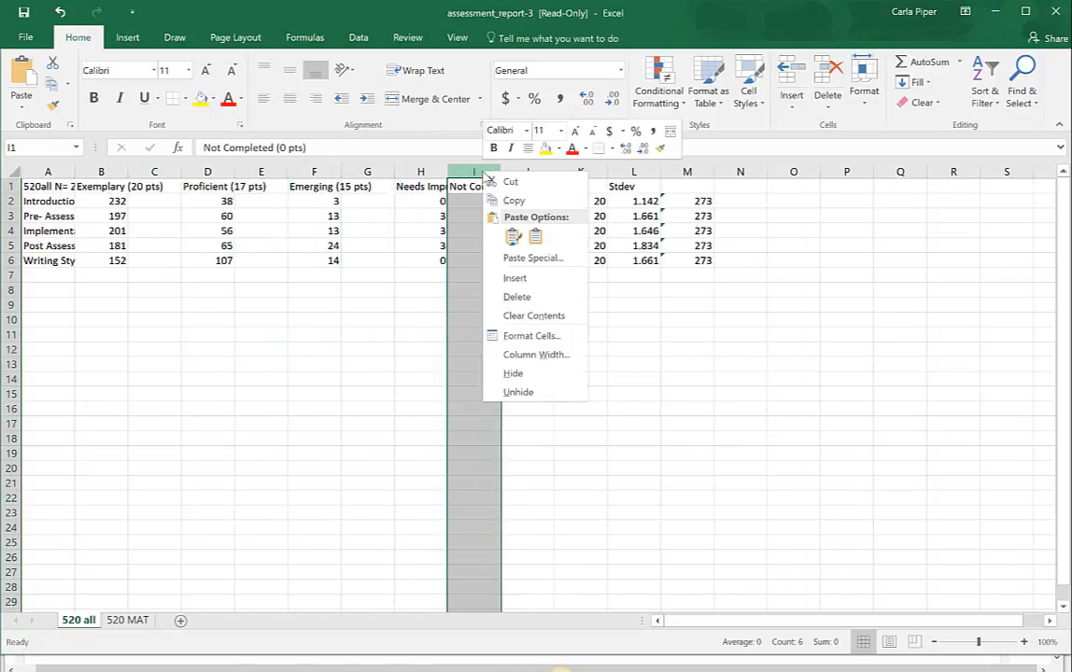
left_click(560, 288)
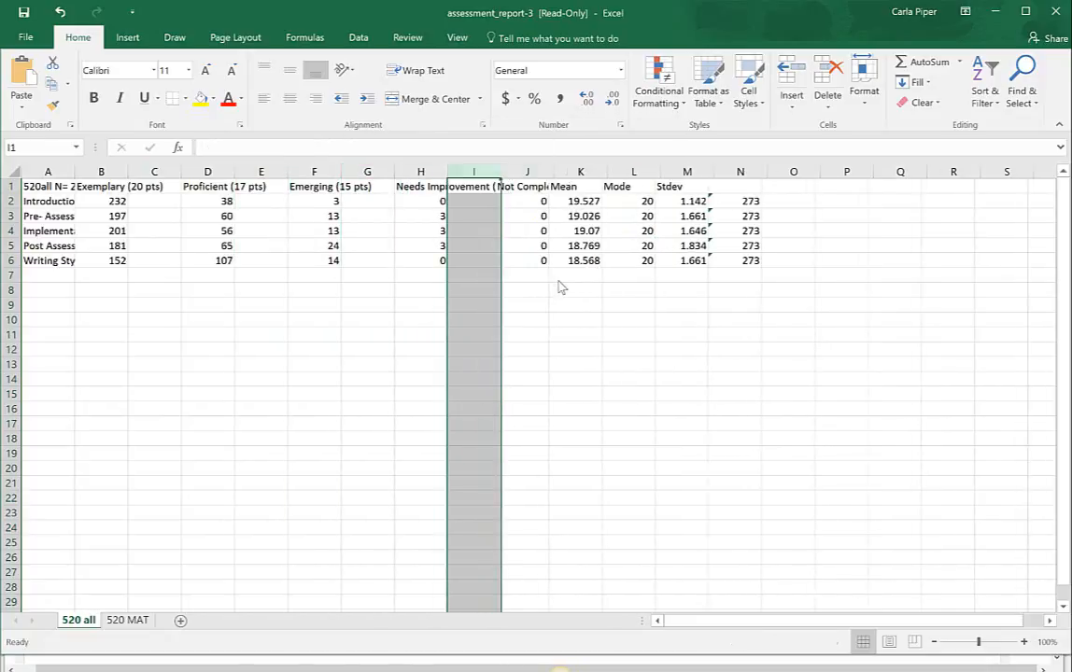
right_click(586, 174)
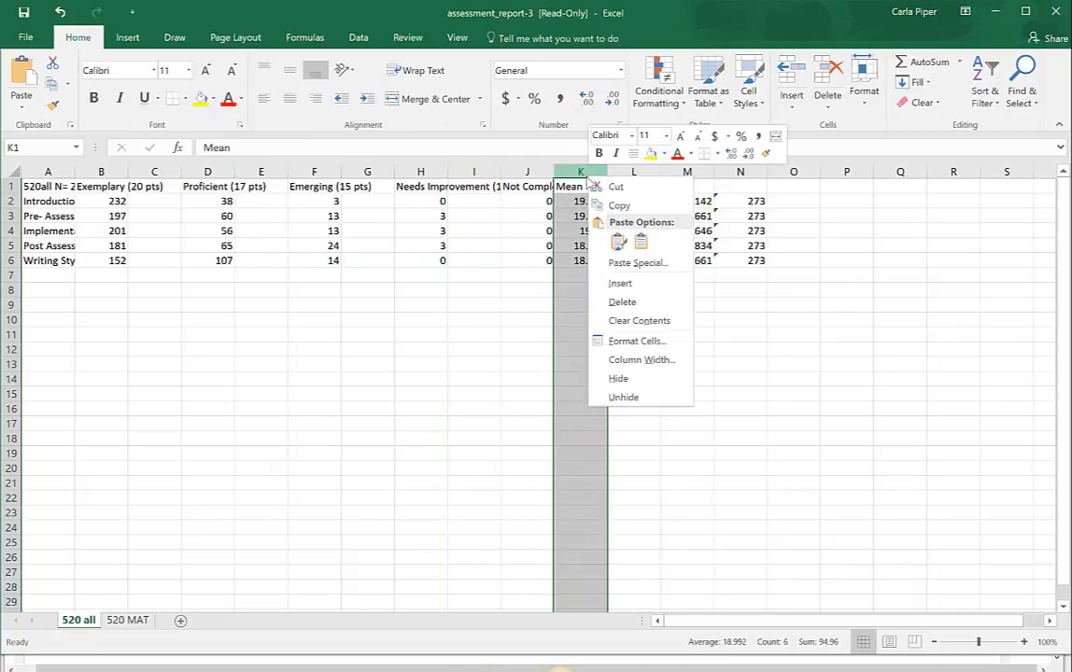
left_click(638, 283)
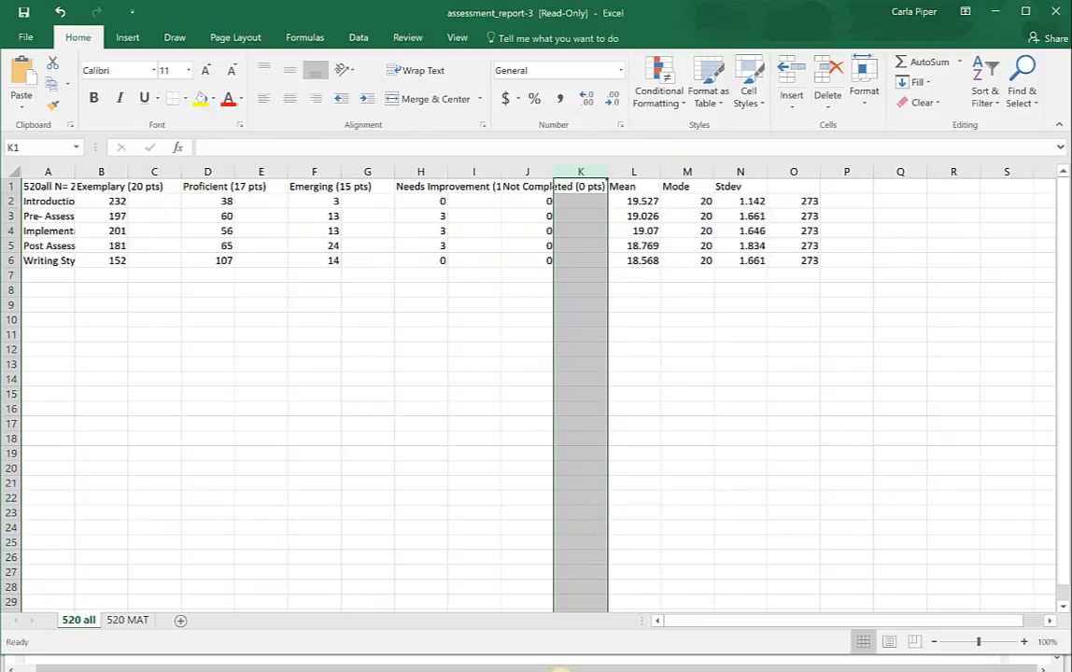
Switch to the LiveText Assessment Report in Firefox and review the overall EDMU 520 Tutoring Project Rubric table and percentage bars
mouse_move(559, 670)
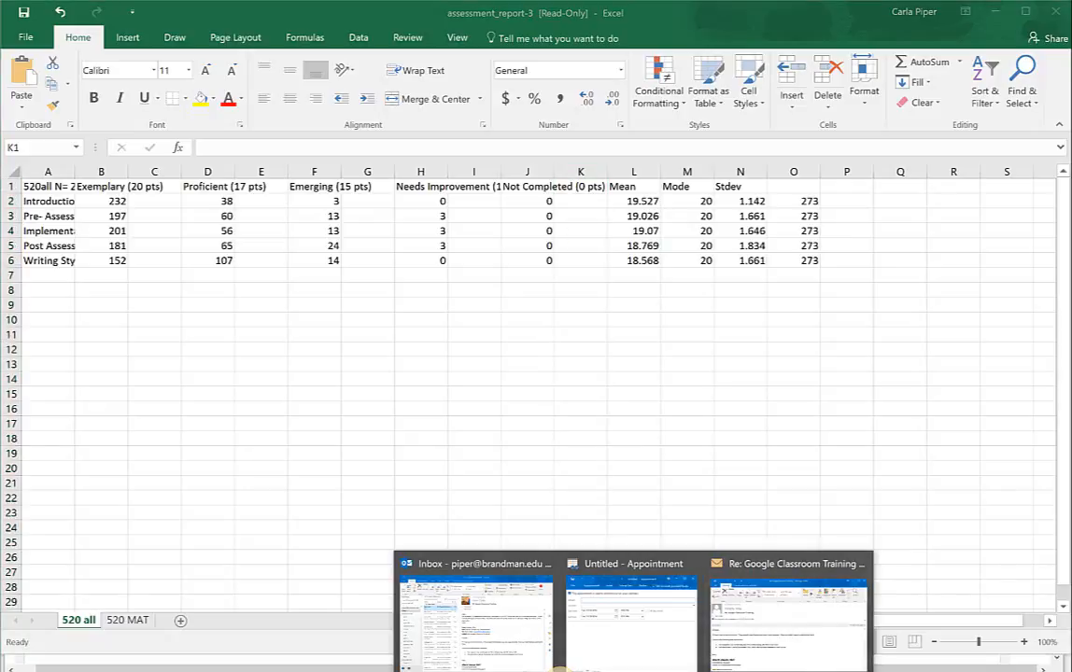
left_click(560, 671)
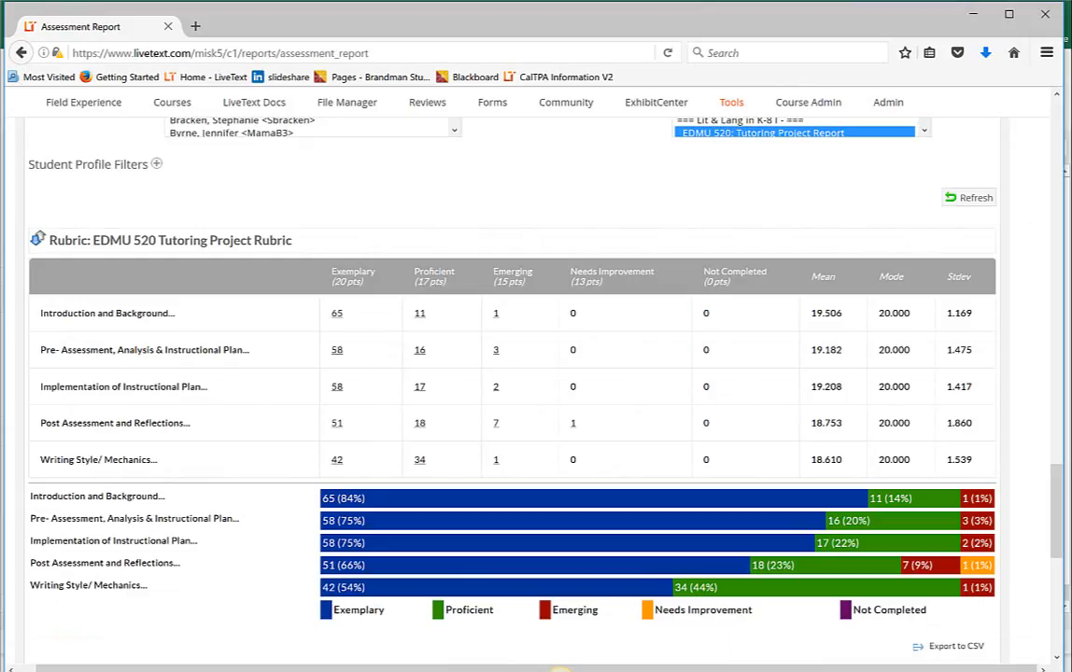
scroll(667, 232, "up", 10)
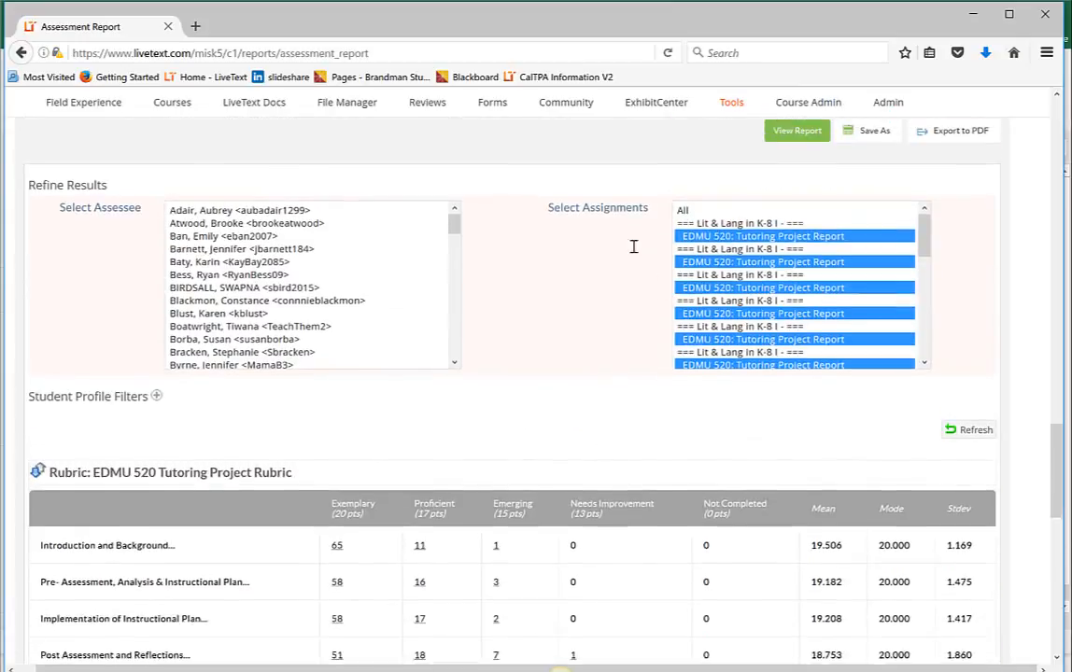
left_click(802, 441)
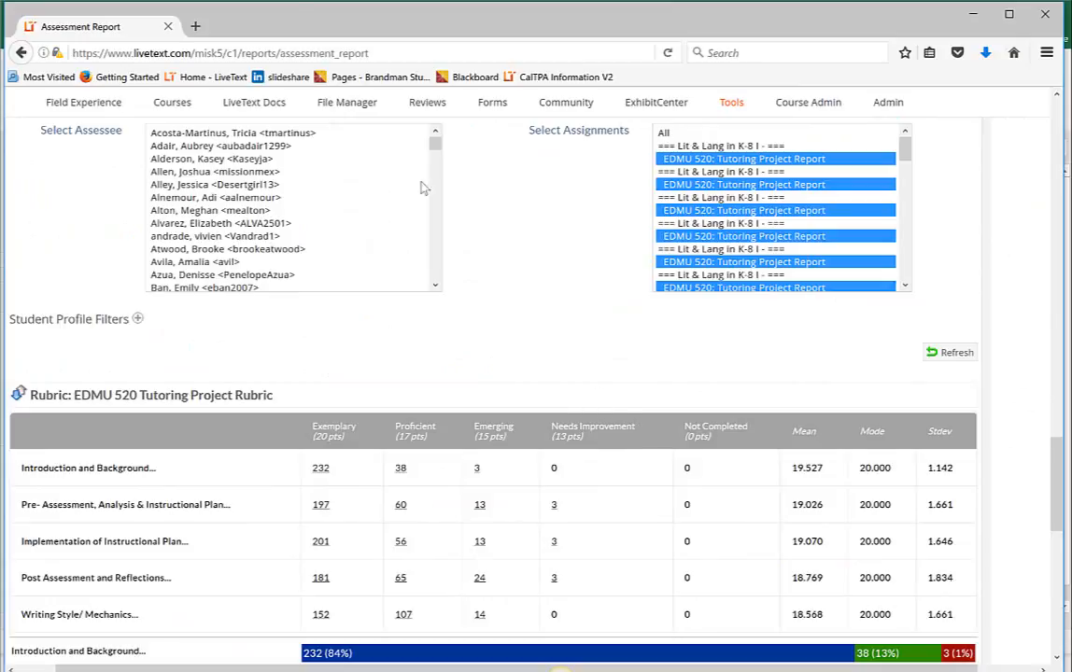
left_click_drag(295, 28, 402, 0)
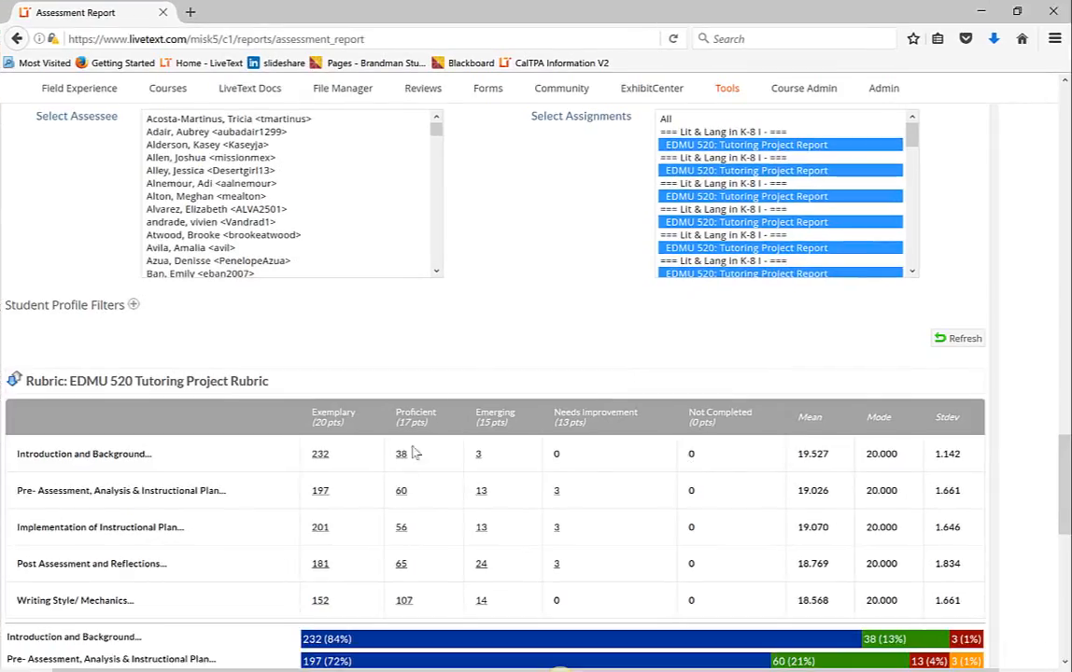
scroll(439, 425, "down", 5)
scroll(468, 399, "down", 3)
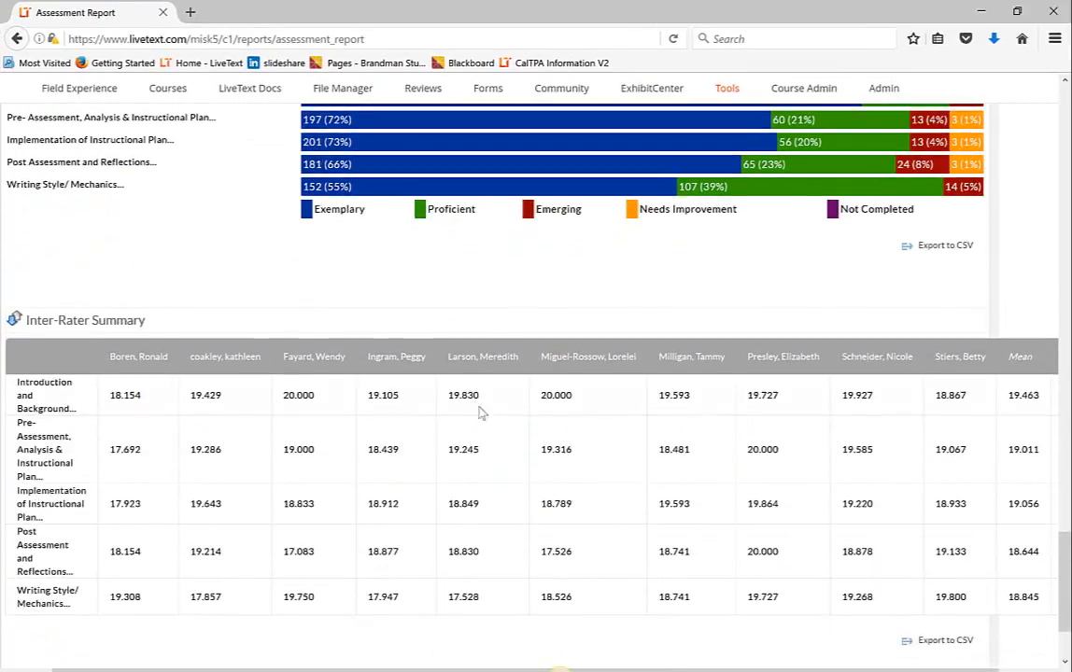
scroll(478, 412, "up", 3)
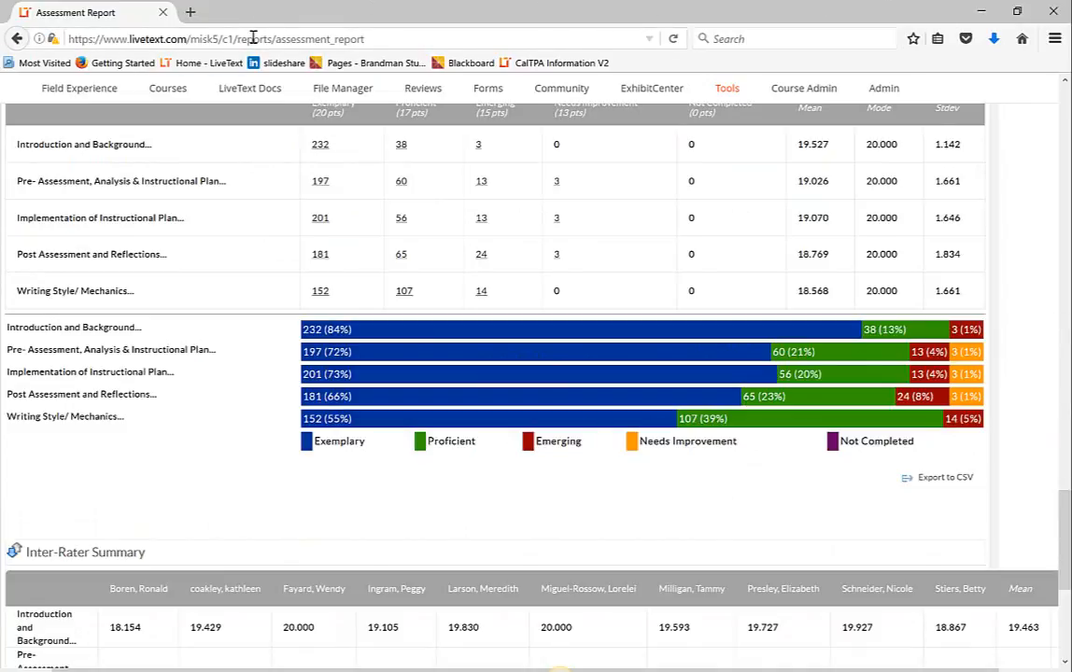
Arrange the Excel and browser windows side by side, with the rubric's percentage bar chart in view
double_click(234, 13)
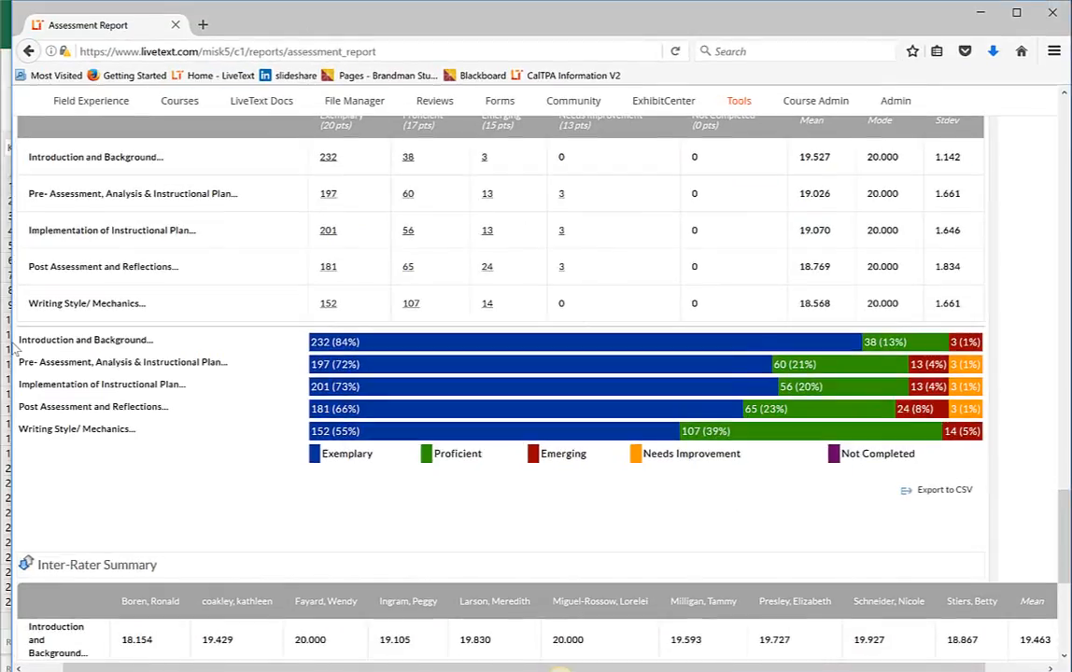
left_click_drag(13, 313, 634, 290)
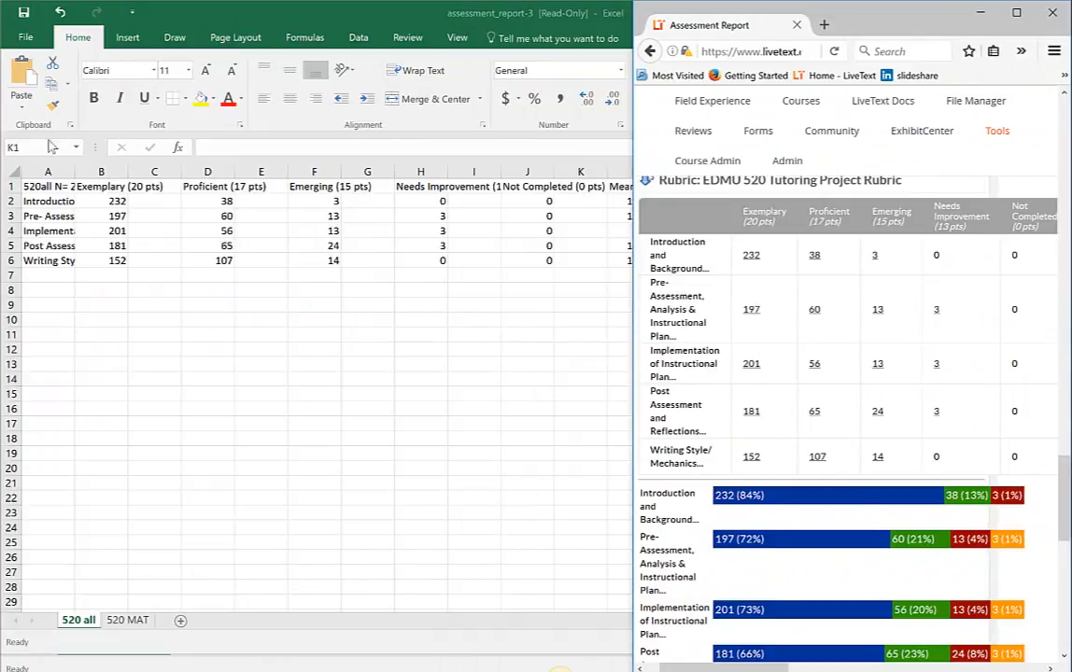
left_click(155, 202)
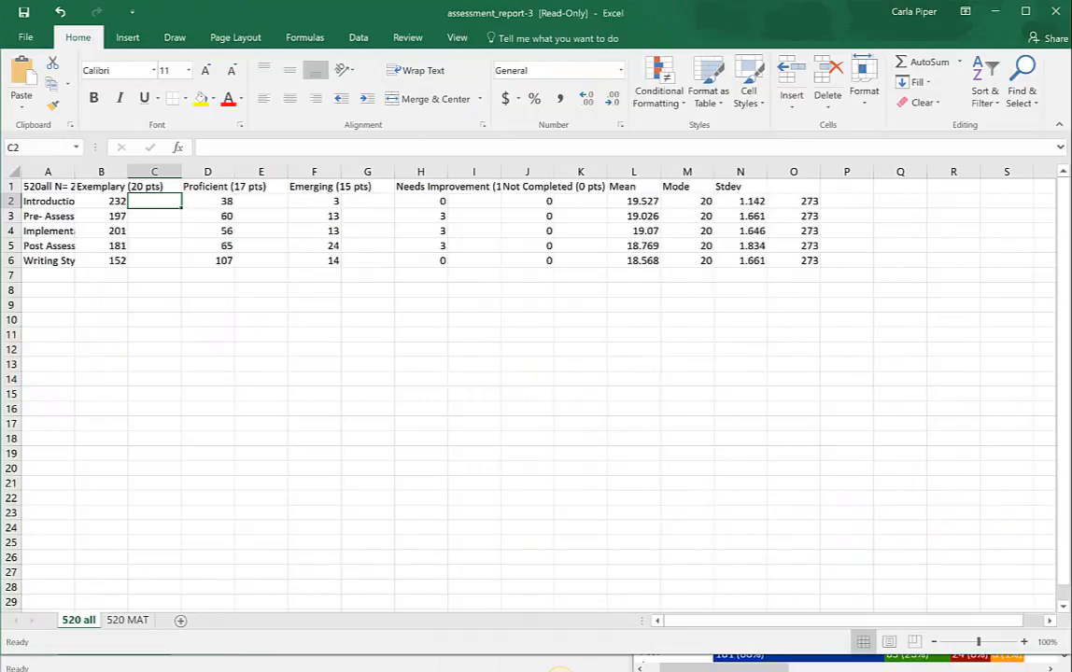
left_click_drag(863, 23, 829, 23)
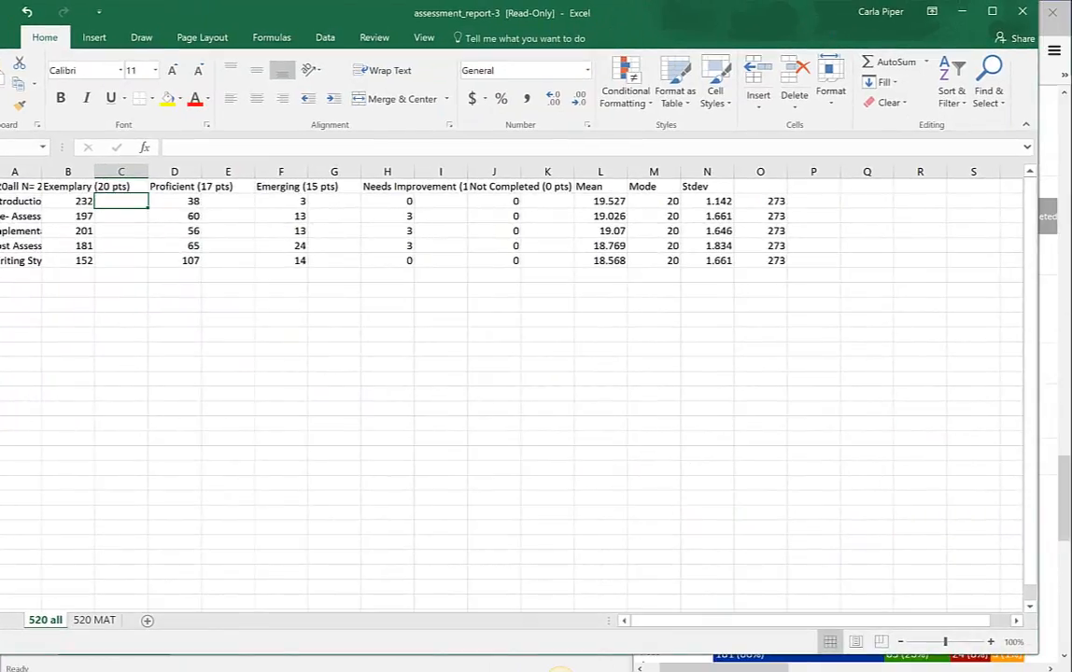
left_click_drag(1033, 435, 627, 453)
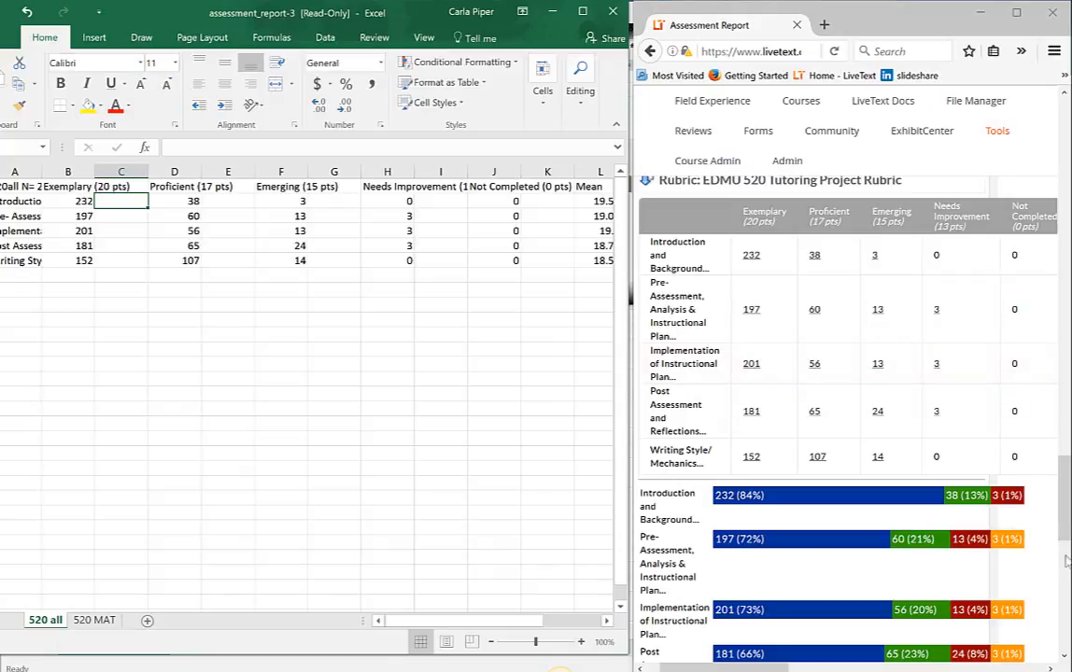
scroll(1062, 520, "down", 5)
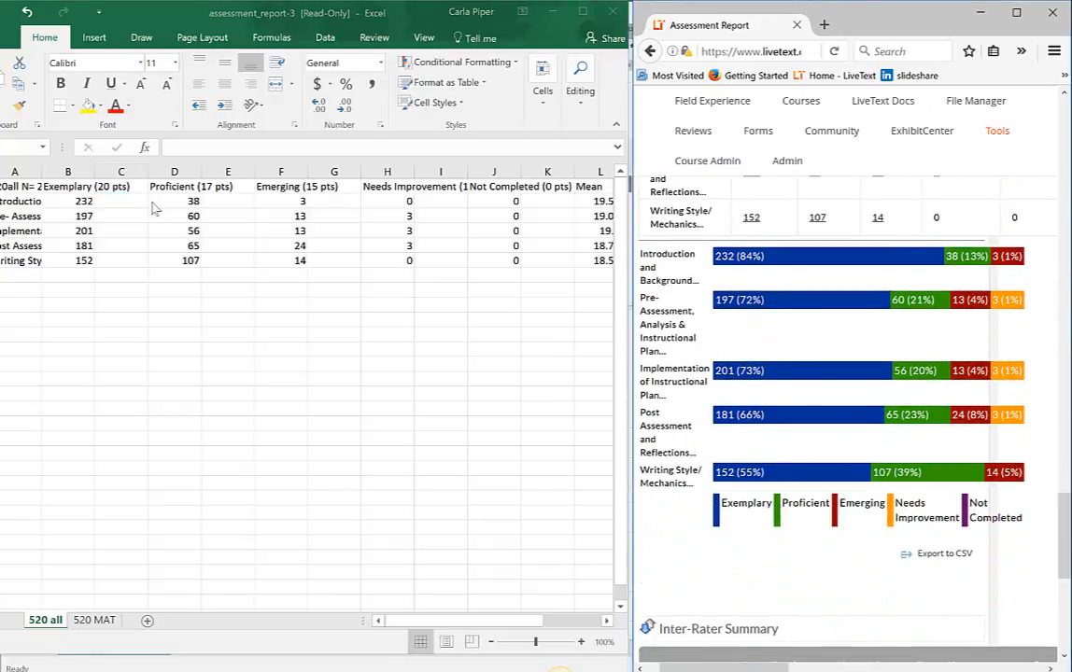
Enter the Exemplary percentages 84% for the Introduction row and 72% for the Pre-Assessment row in column C
left_click(119, 202)
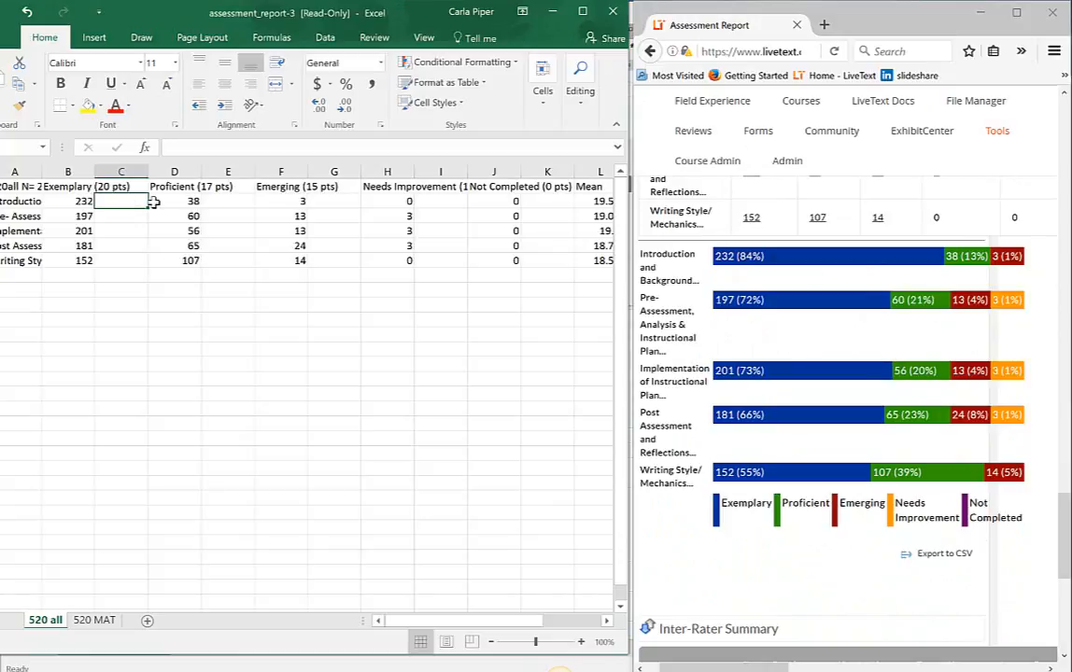
type("84")
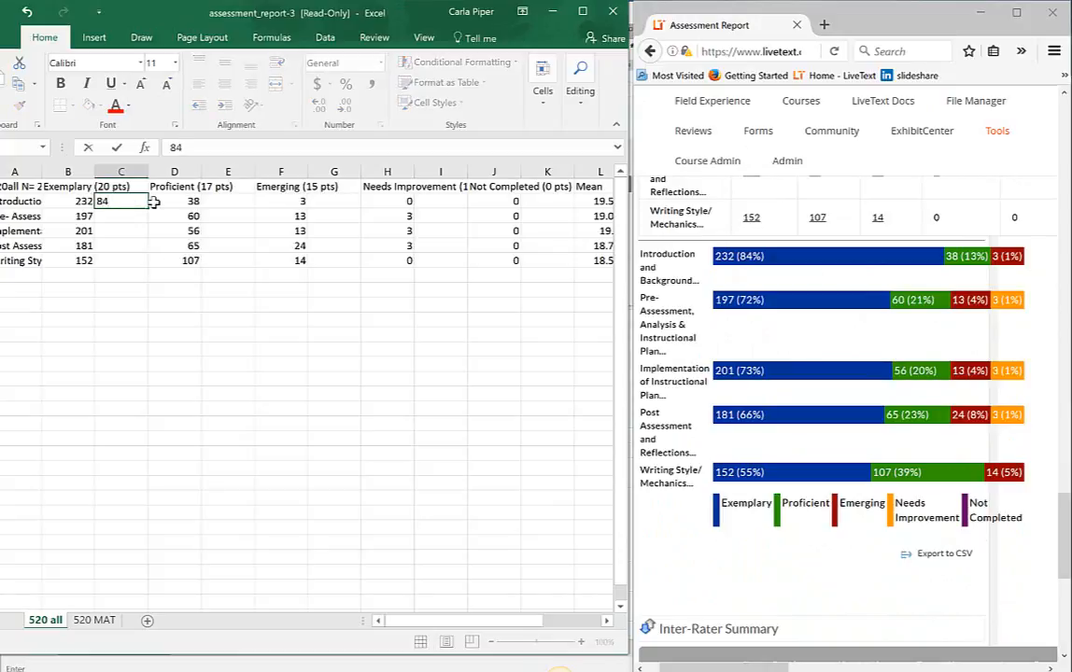
type("%")
key("Return")
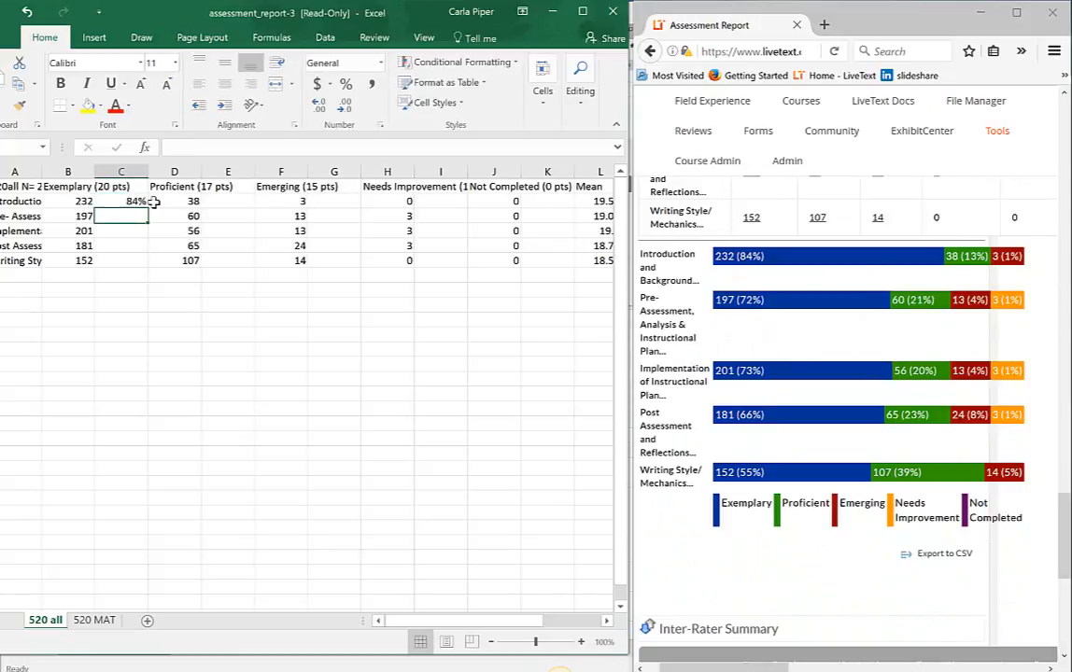
type("72")
key("Return")
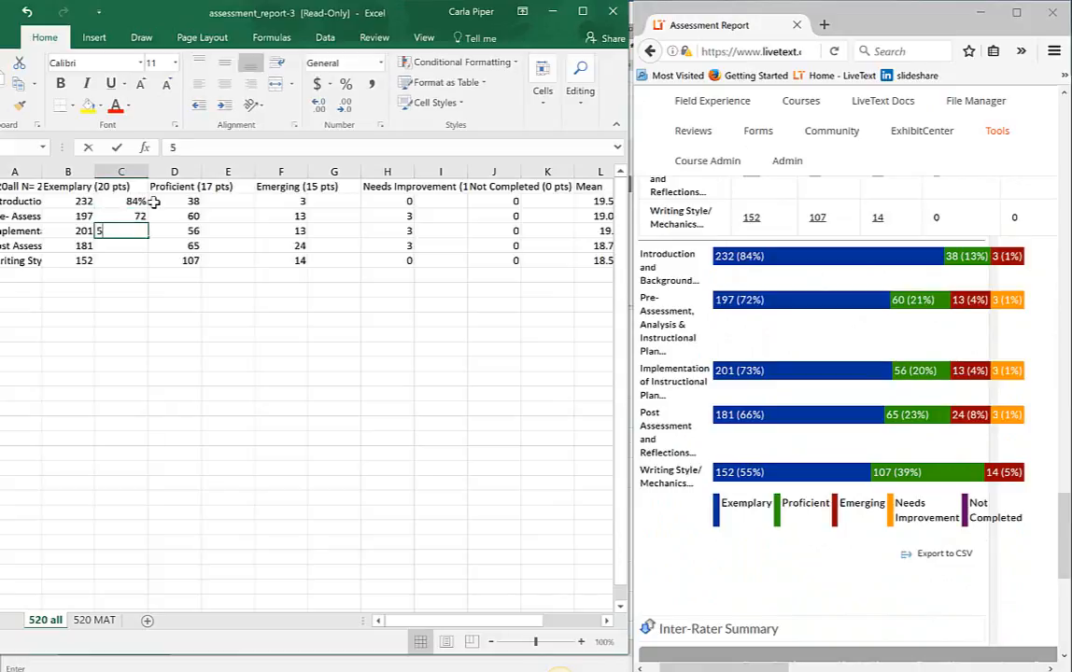
type("5")
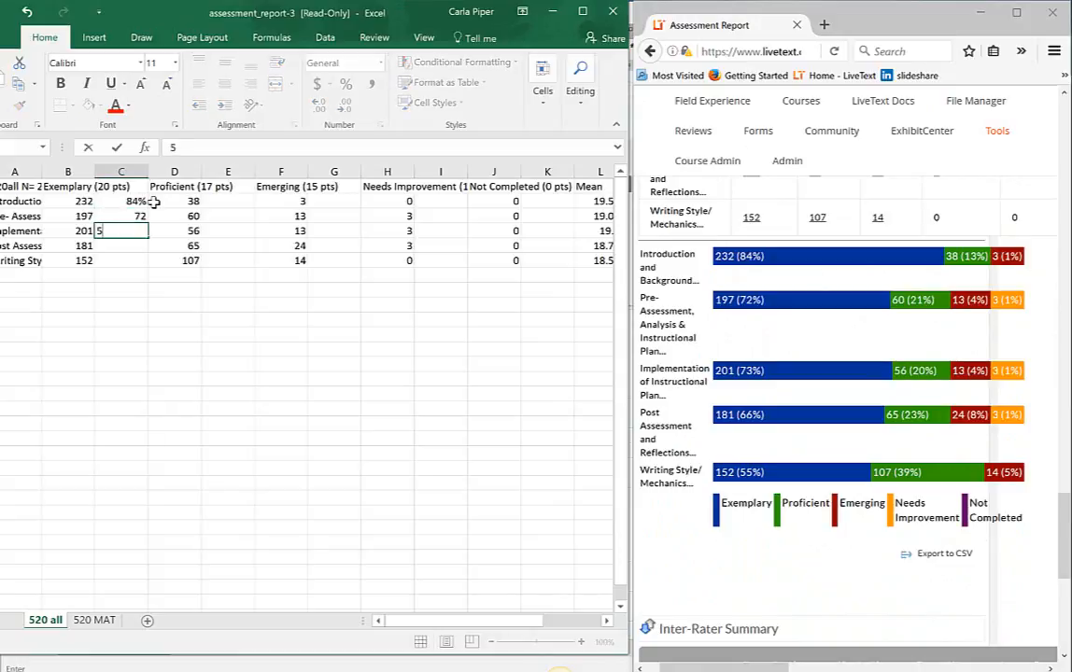
left_click(131, 215)
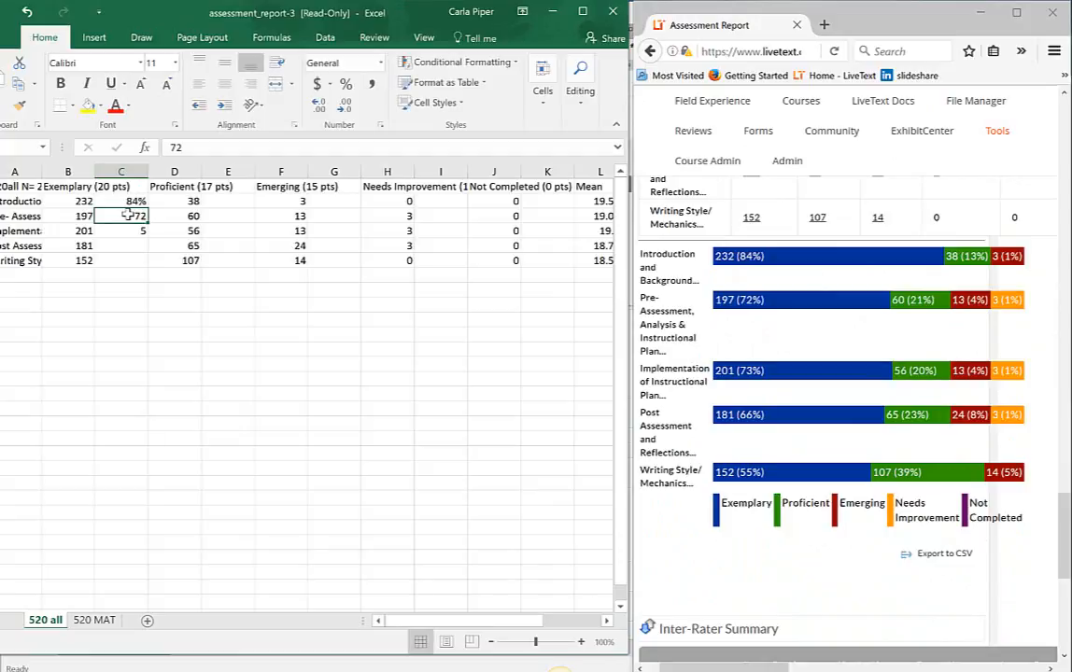
type("72%")
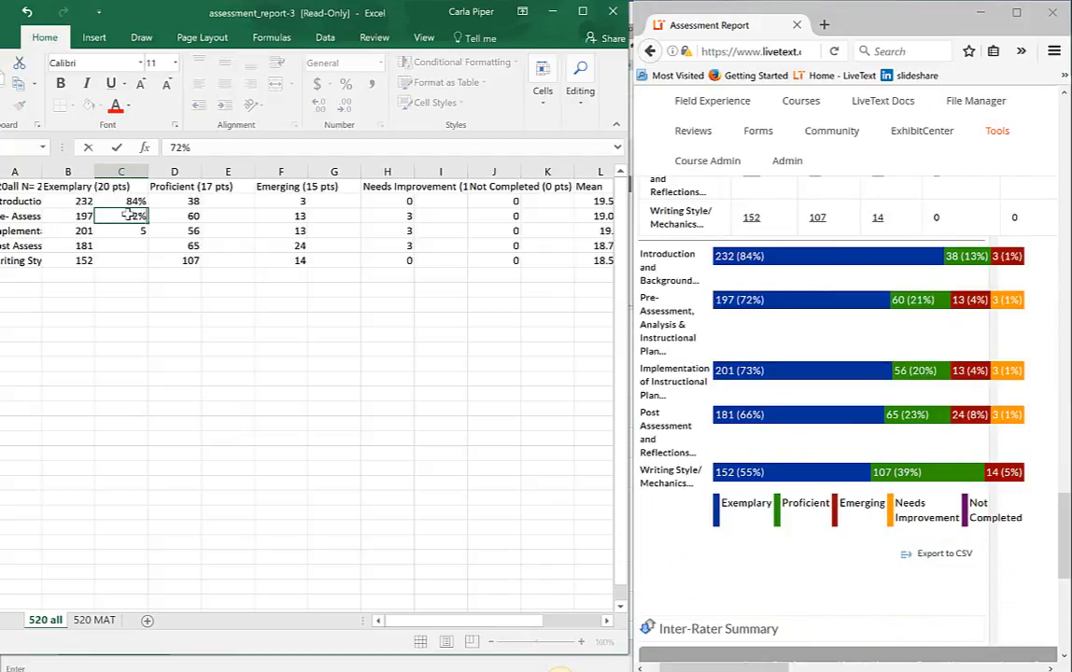
key("Return")
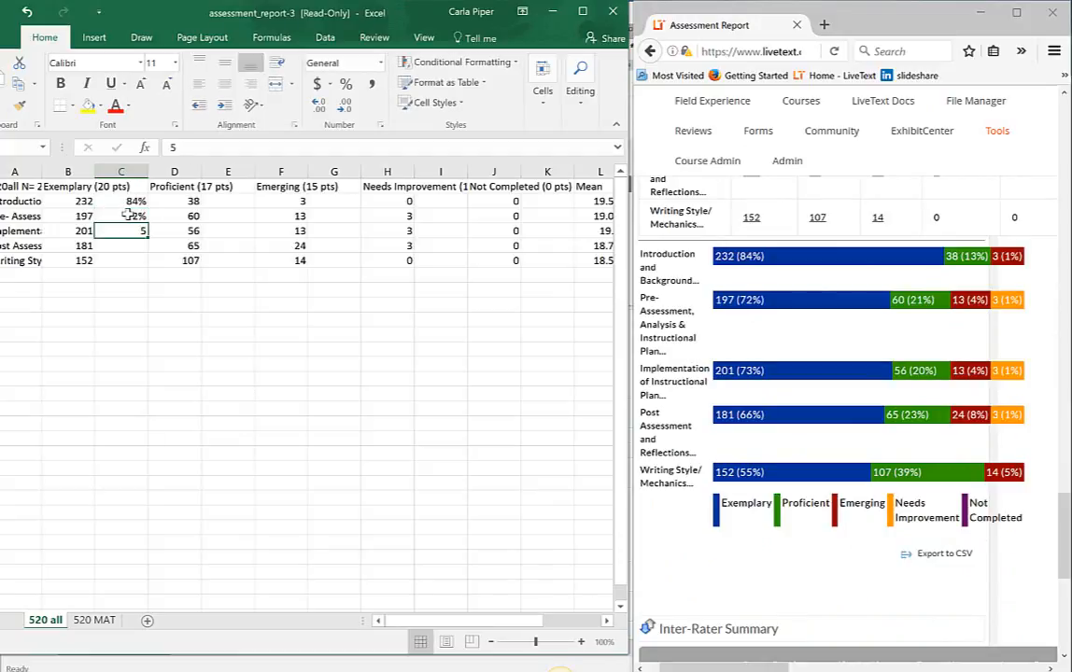
Enter the Exemplary percentages 73% for the Implementation row and 66% for the Post Assessment row in column C
type("73")
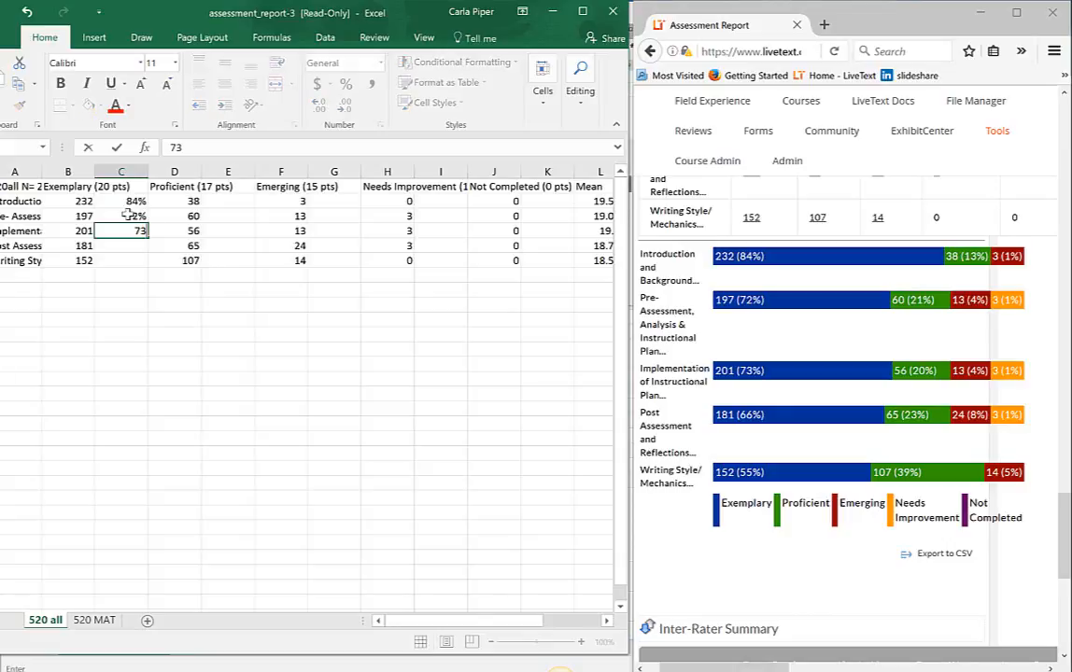
type("%")
key("Return")
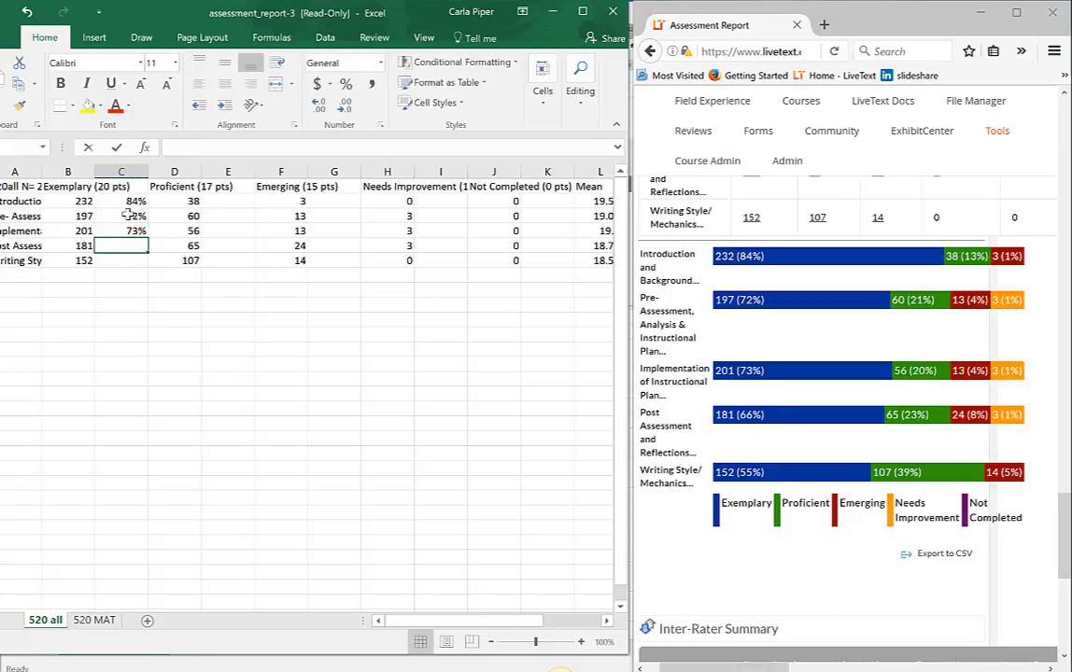
type("66%")
key("Return")
Enter 55% as the Exemplary percentage for the Writing Style row and leave the cell below it empty
type("55%")
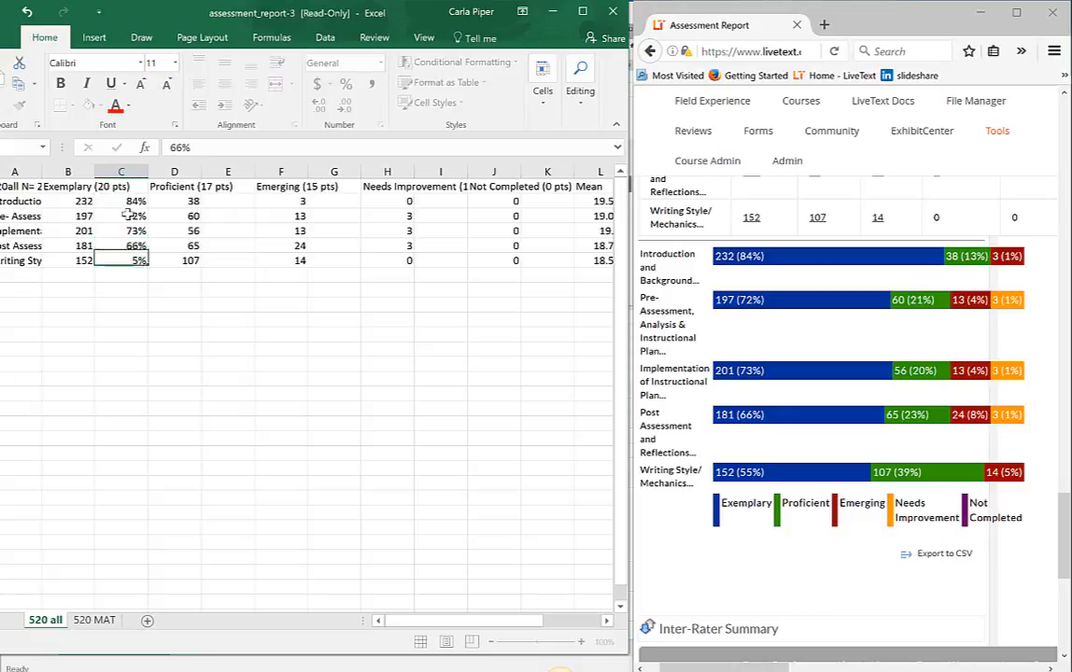
key("Up")
key("Up")
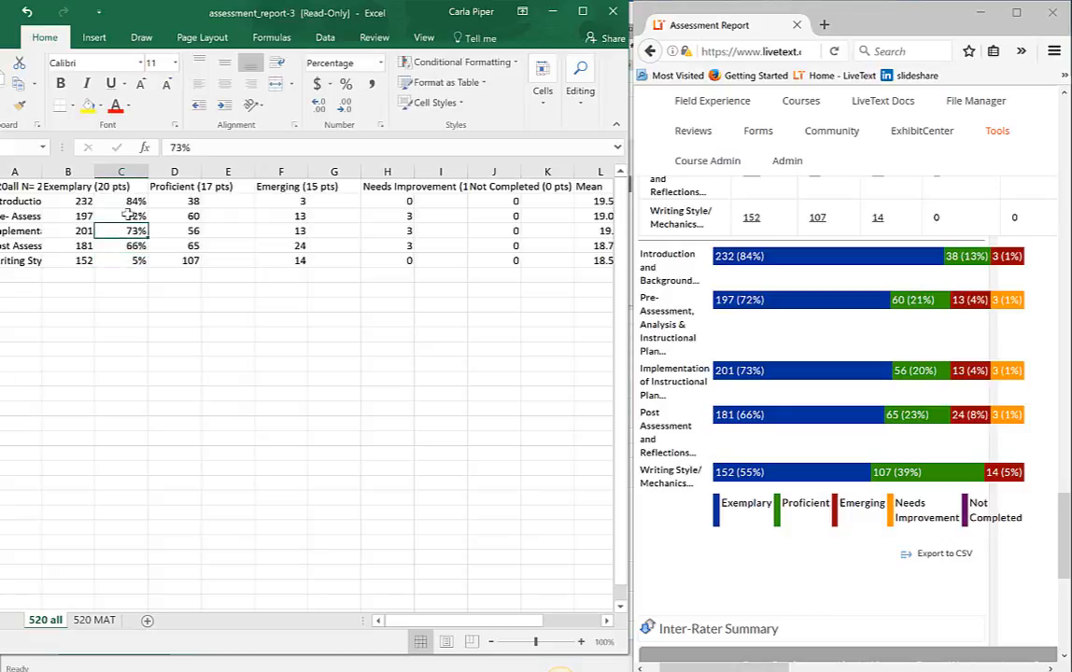
key("Down")
key("Down")
key("Down")
key("Up")
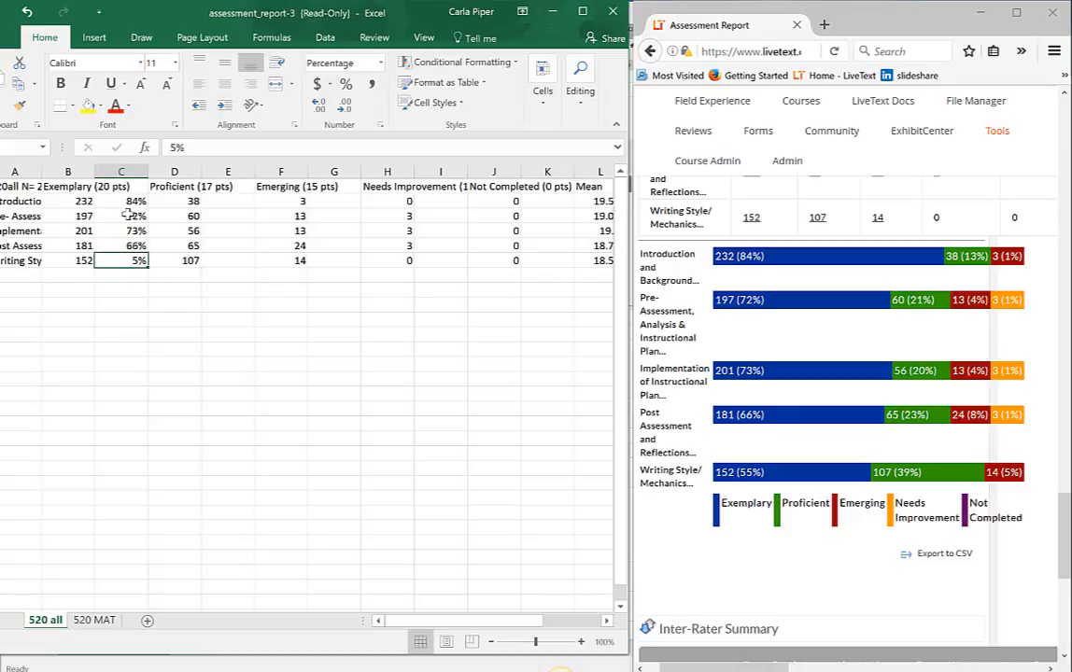
type("55")
key("Return")
type("5")
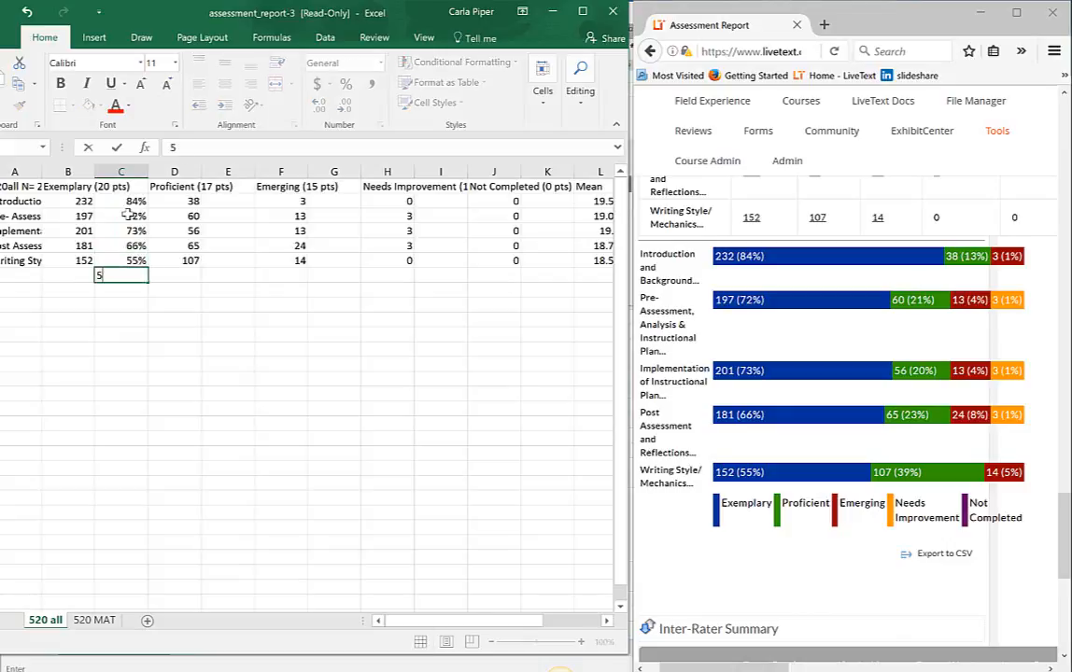
key("BackSpace")
Enter the Proficient percentages 13% for the Introduction row and 21% for the Pre-Assessment row in column E
left_click(244, 200)
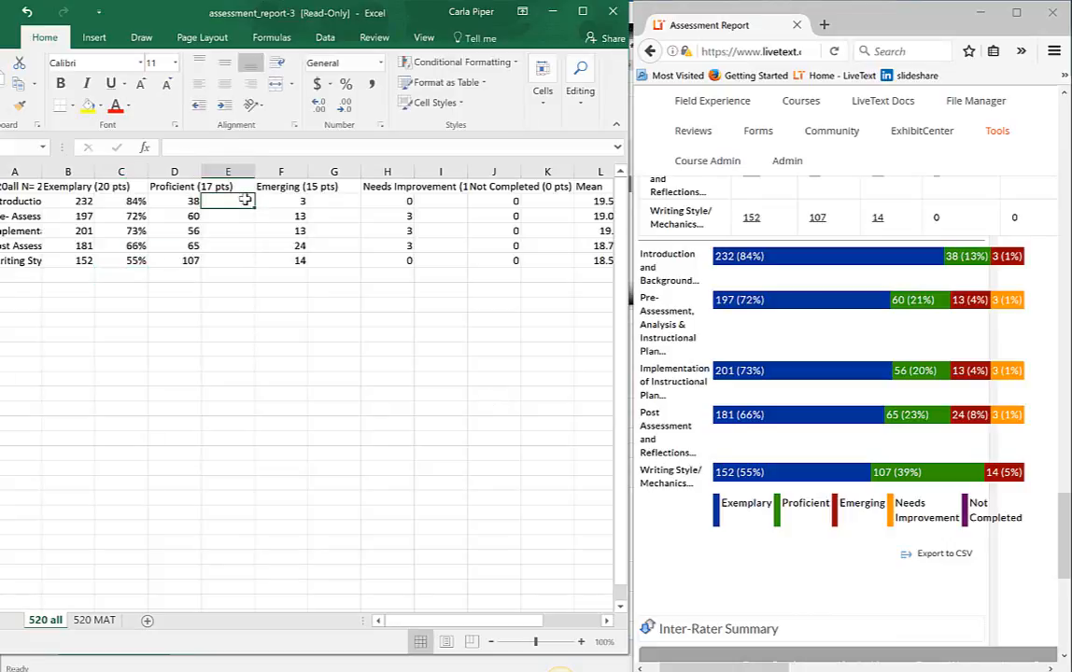
type("13%")
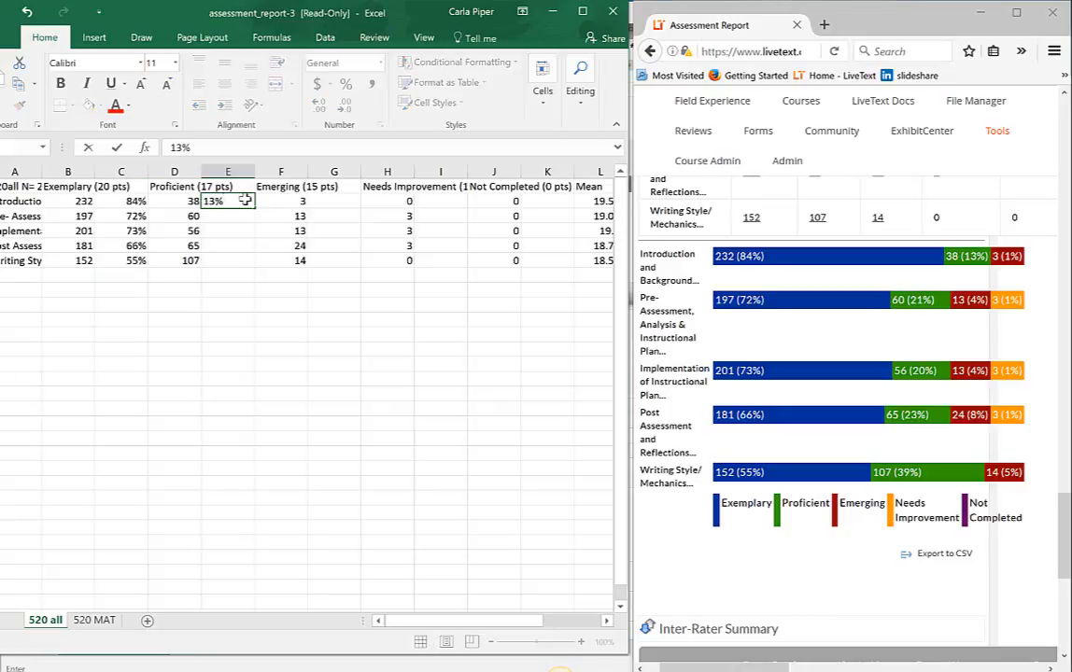
key("Return")
type("21")
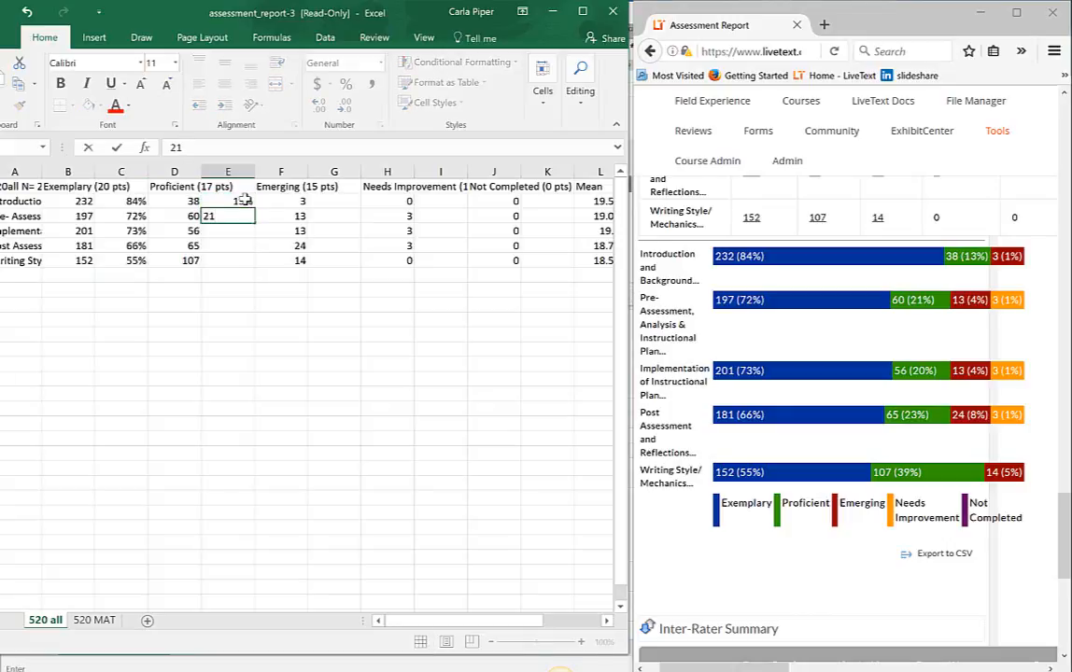
key("Return")
type("5")
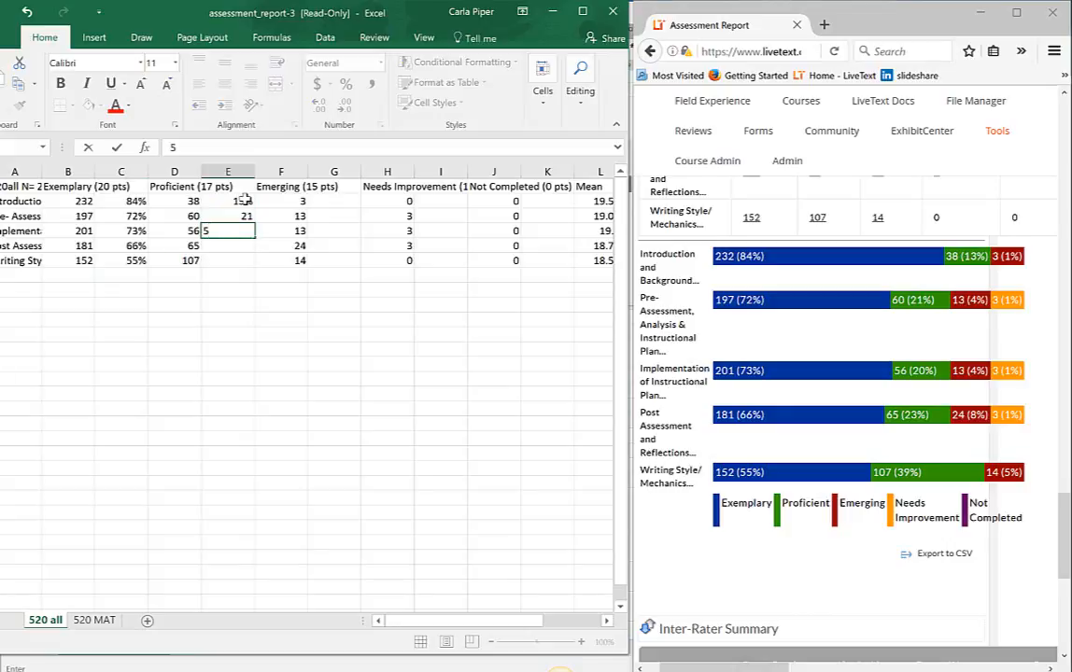
key("Return")
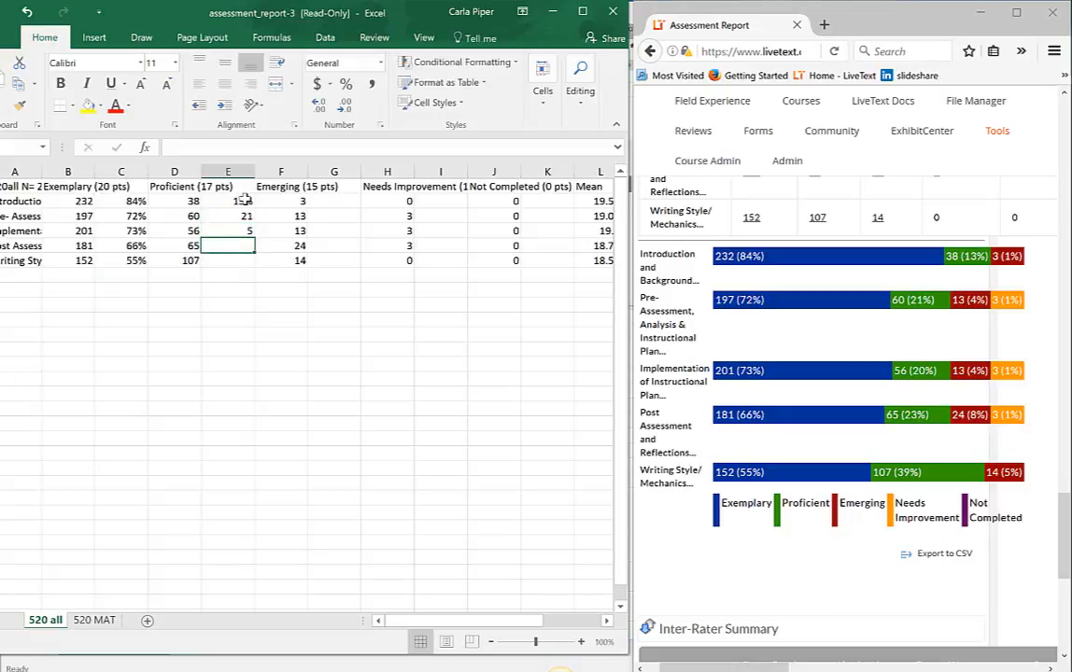
left_click(230, 215)
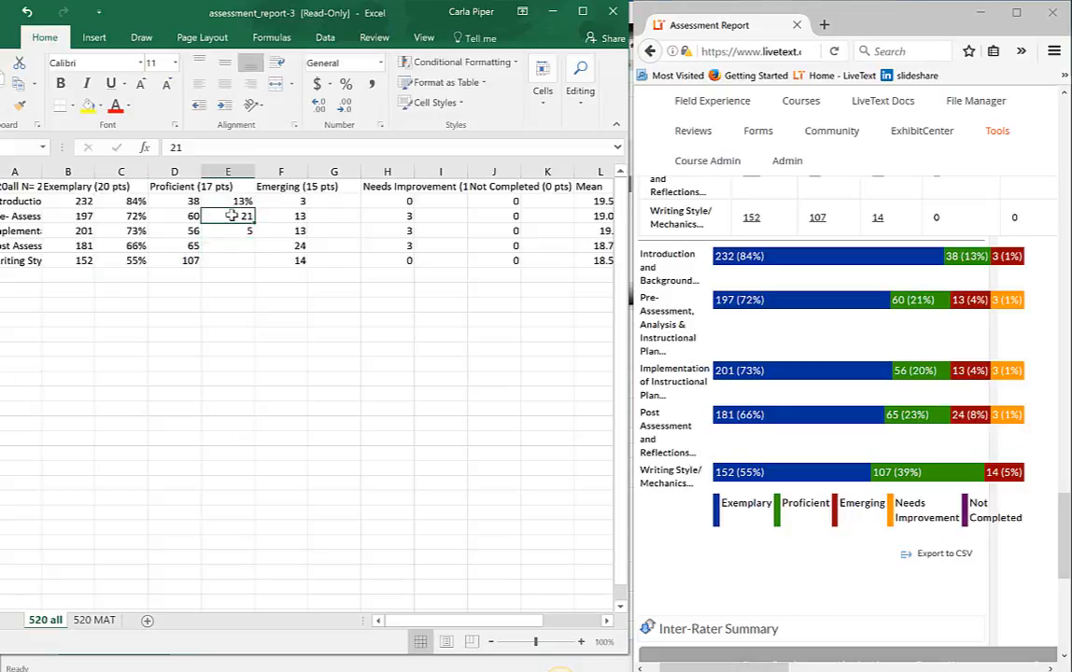
type("21%")
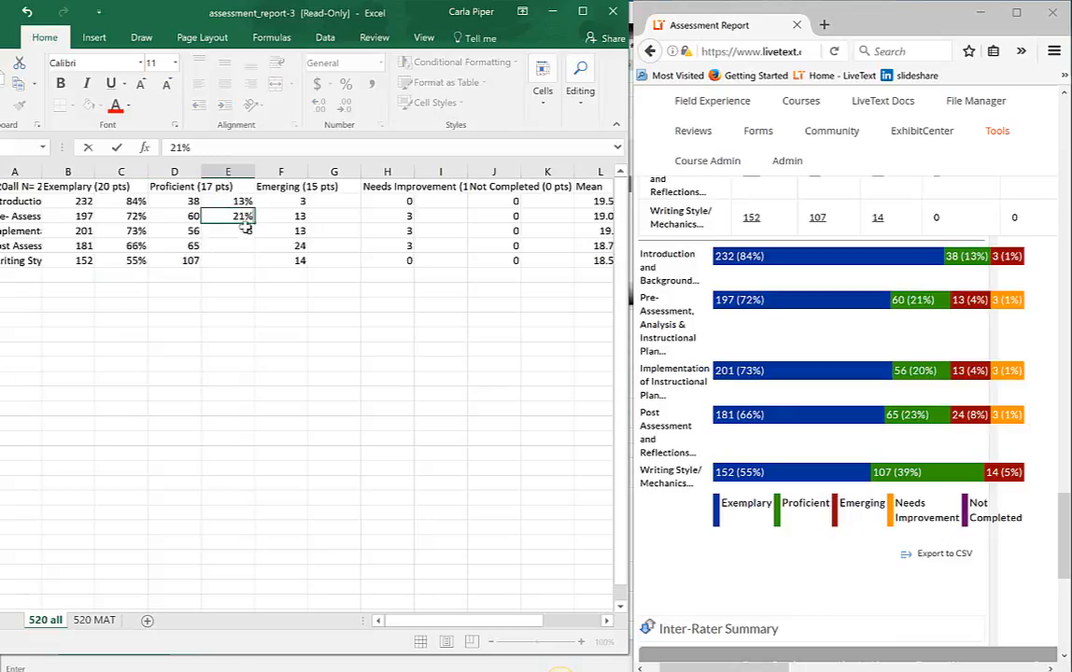
key("Return")
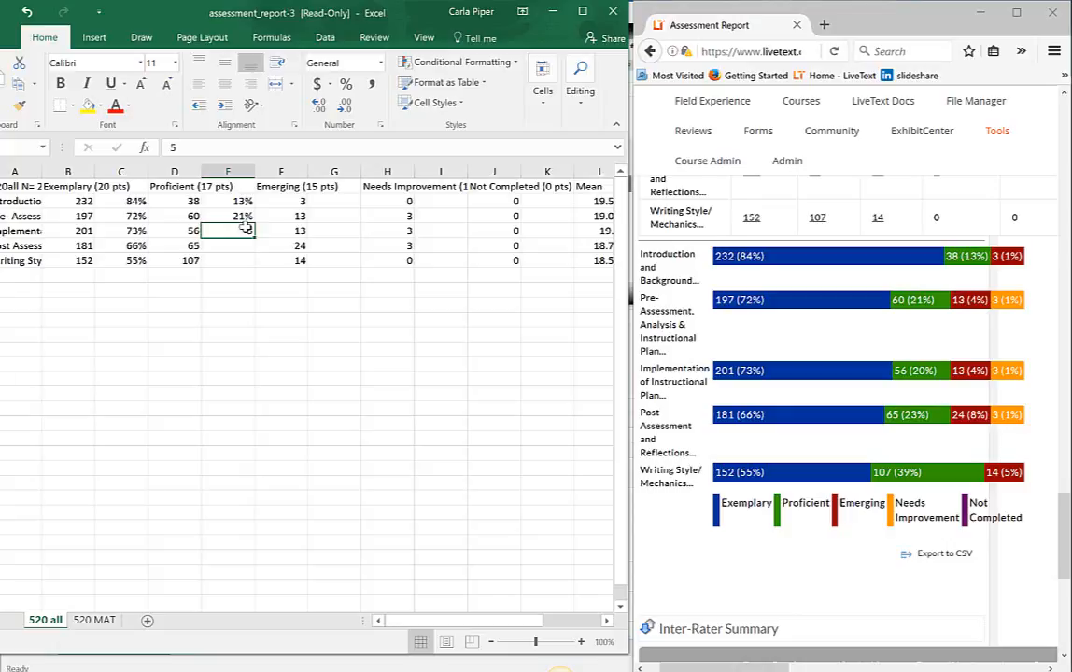
Enter the Proficient percentages 20% for Implementation, 23% for Post Assessment and 39% for Writing Style in column E
type("20%")
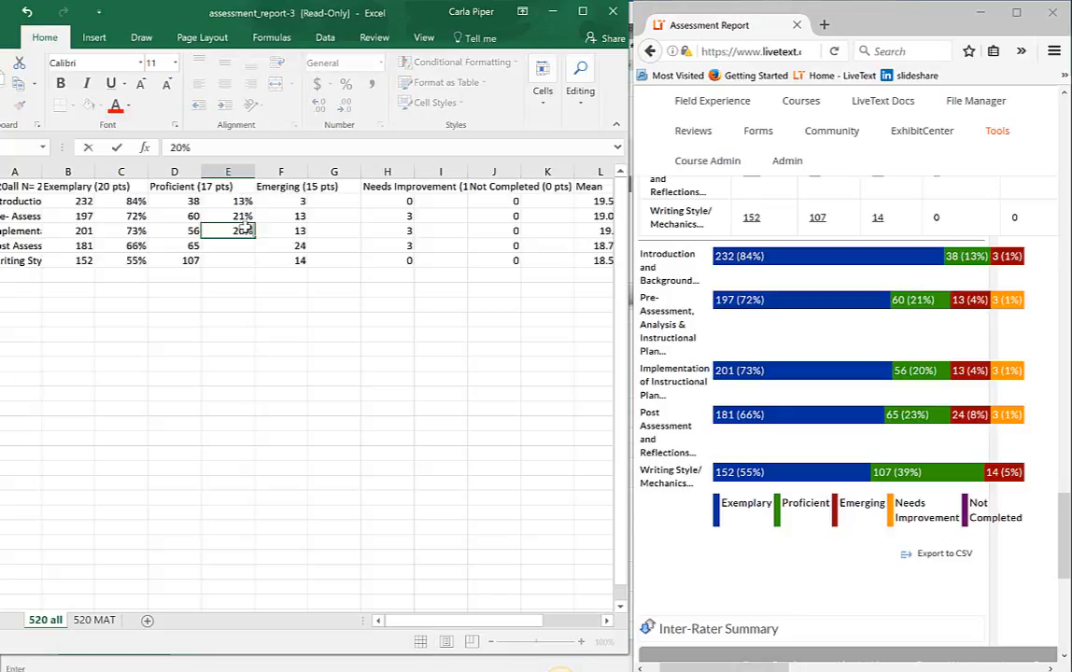
key("Return")
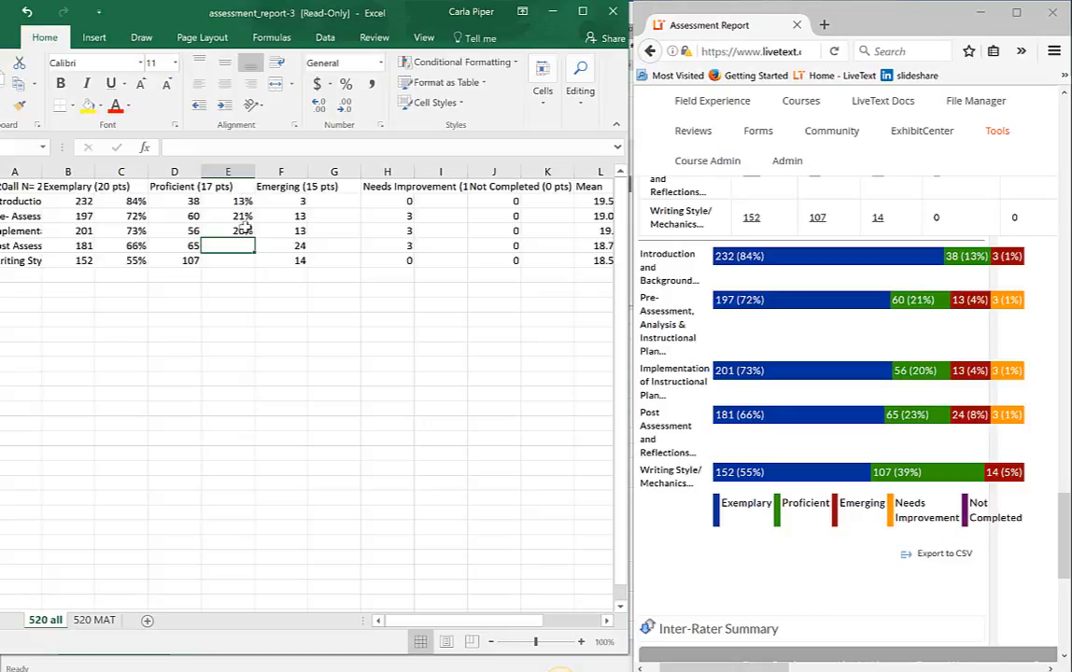
type("23%")
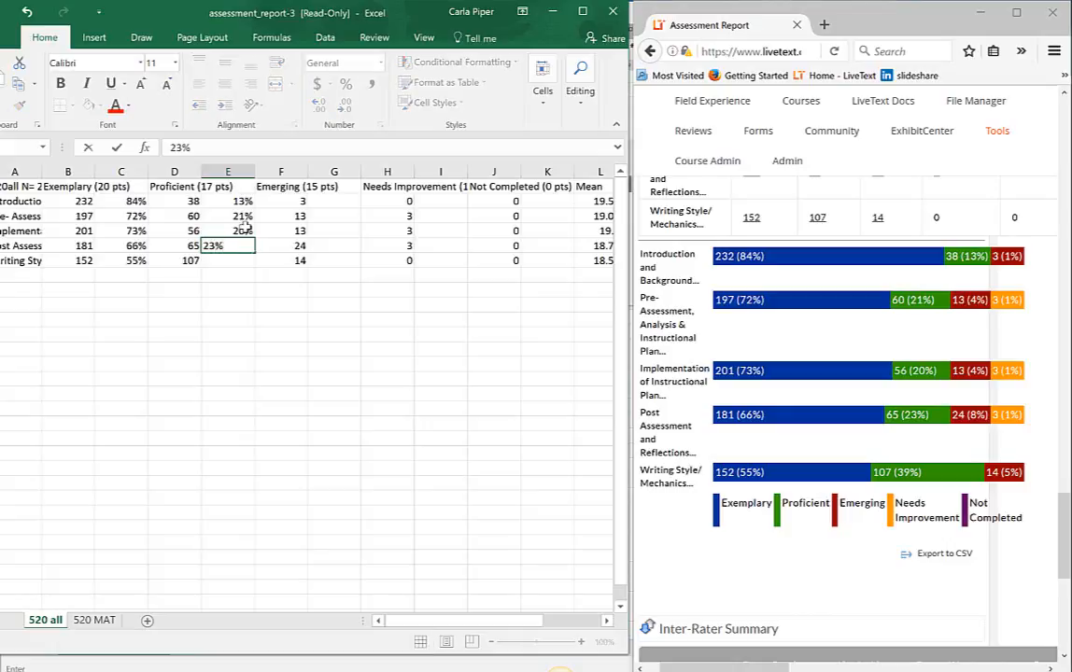
key("Return")
type("2")
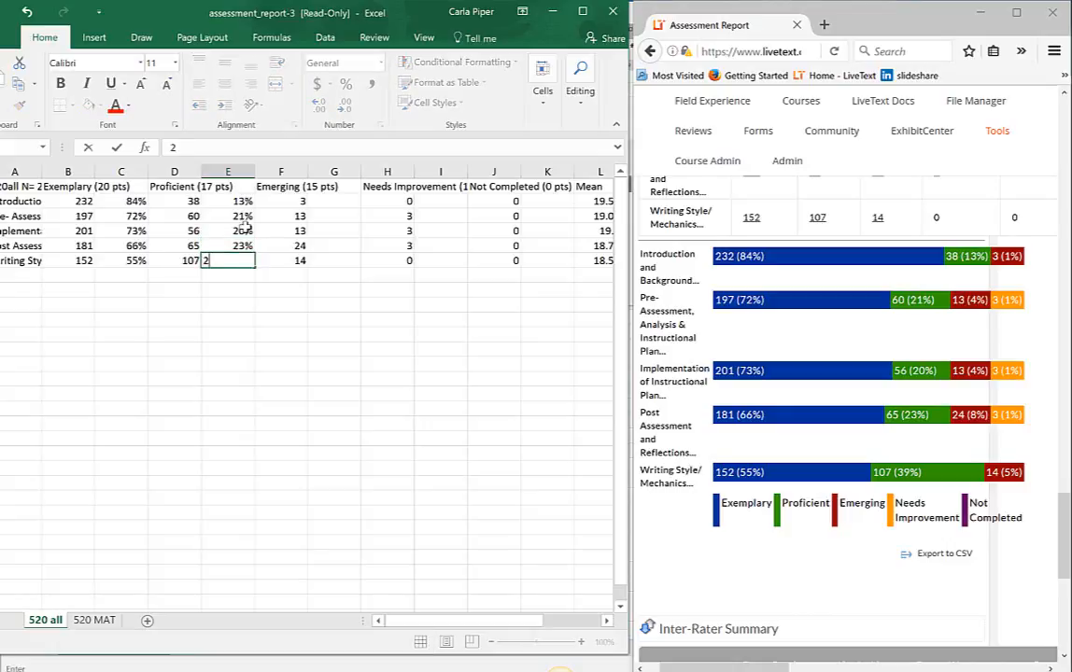
type("9%")
left_click(387, 349)
Enter the Emerging percentages 1% for the Introduction row and 4% for the Pre-Assessment row in column G
left_click(349, 200)
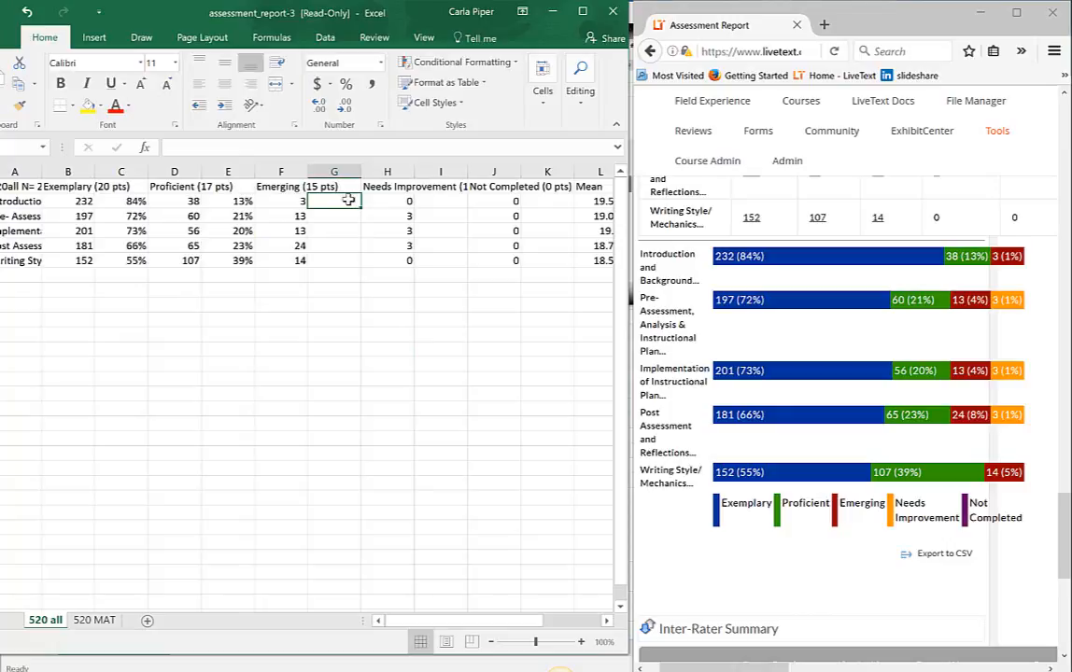
type("1%")
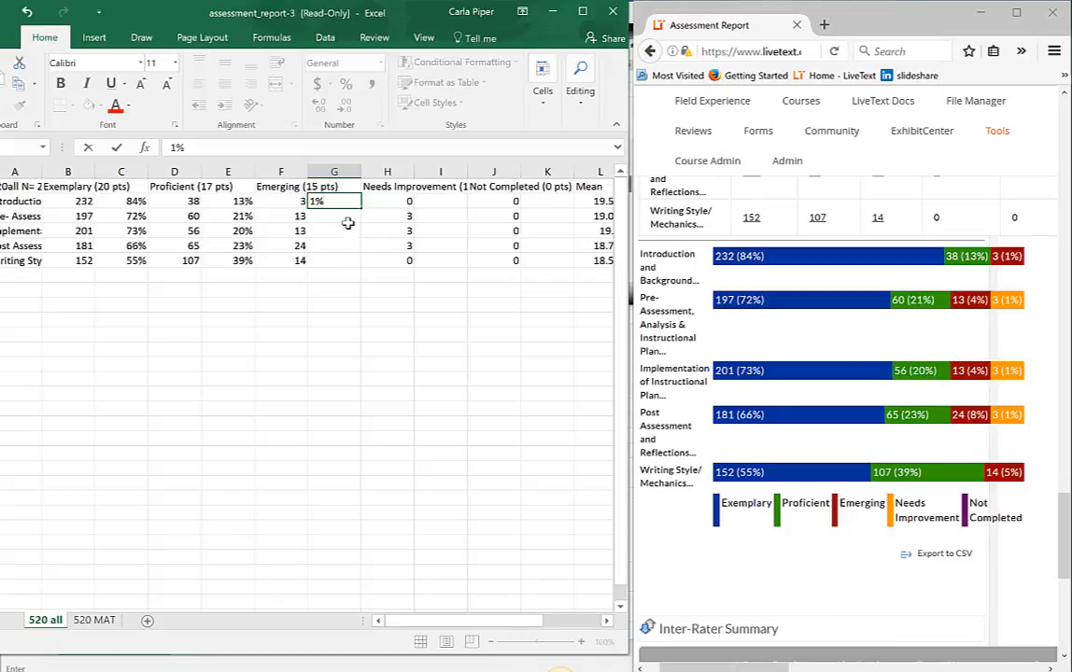
left_click(345, 217)
type("5%")
key("Return")
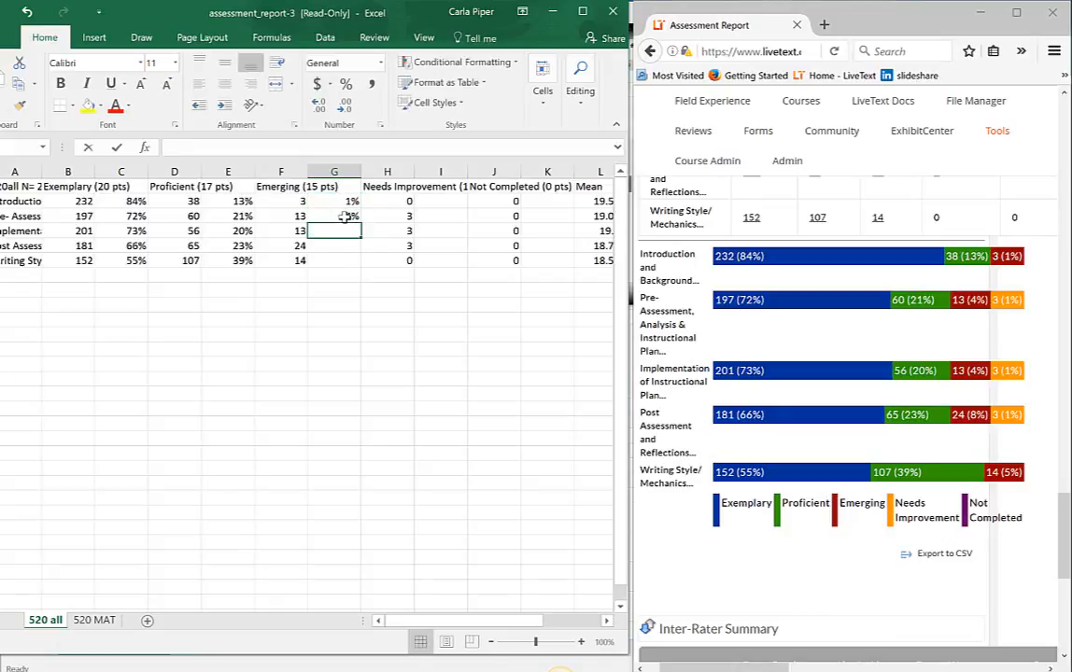
Copy the 4% Emerging percentage from the Pre-Assessment row into the Implementation row of column G
type("5")
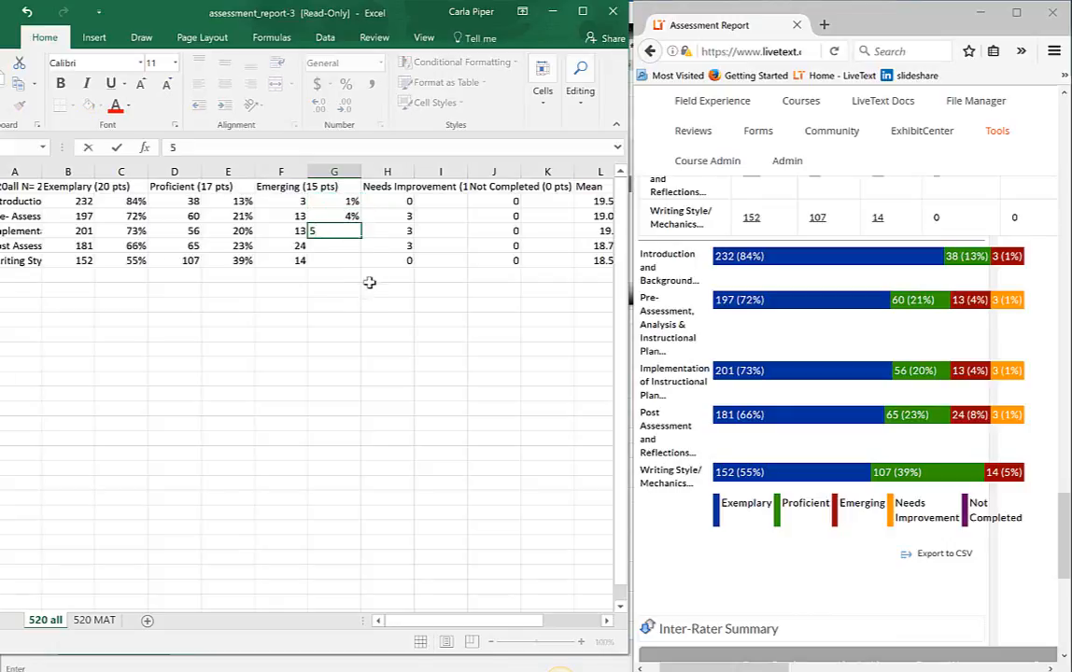
left_click_drag(384, 302, 379, 290)
left_click(345, 215)
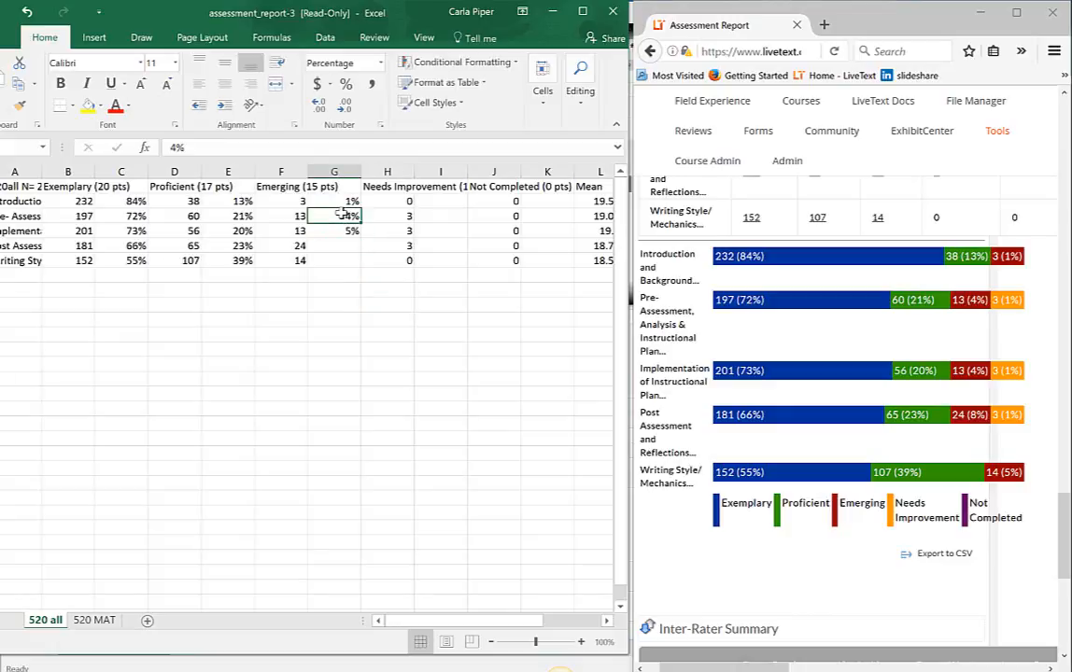
key("ctrl+c")
left_click(343, 230)
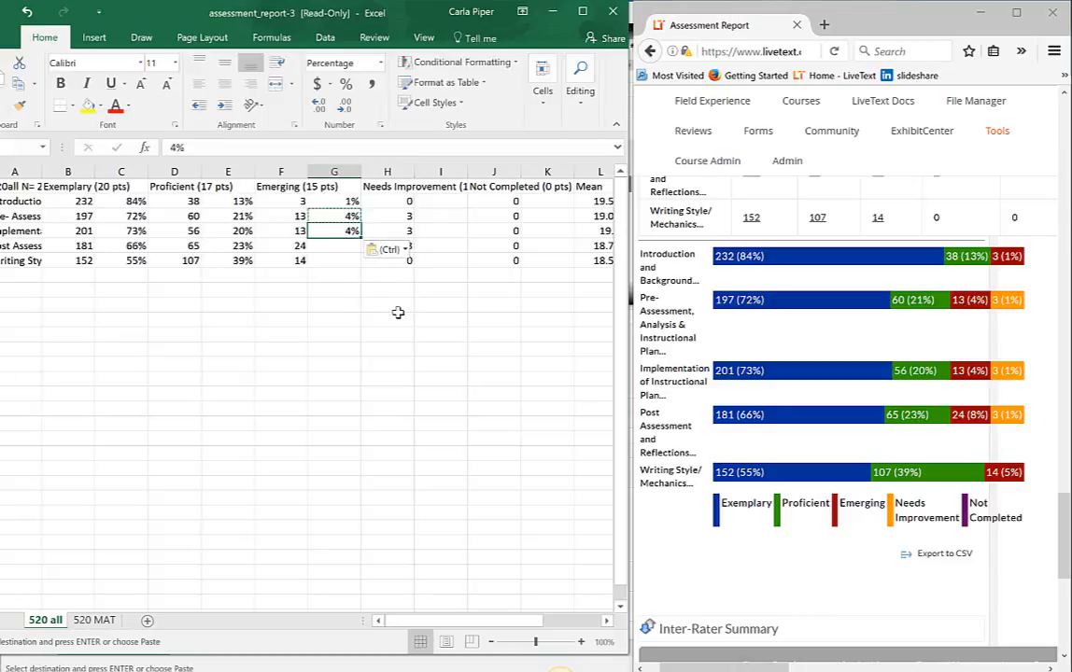
Enter 8% as the Emerging percentage for the Post Assessment row in column G
left_click(335, 243)
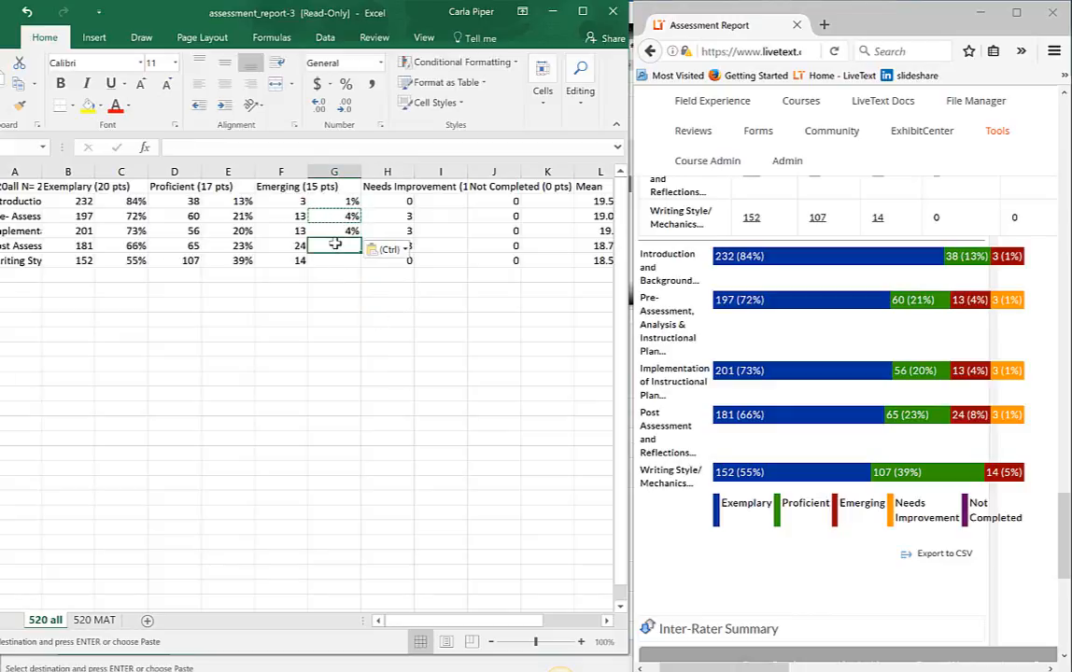
key("Escape")
type("8")
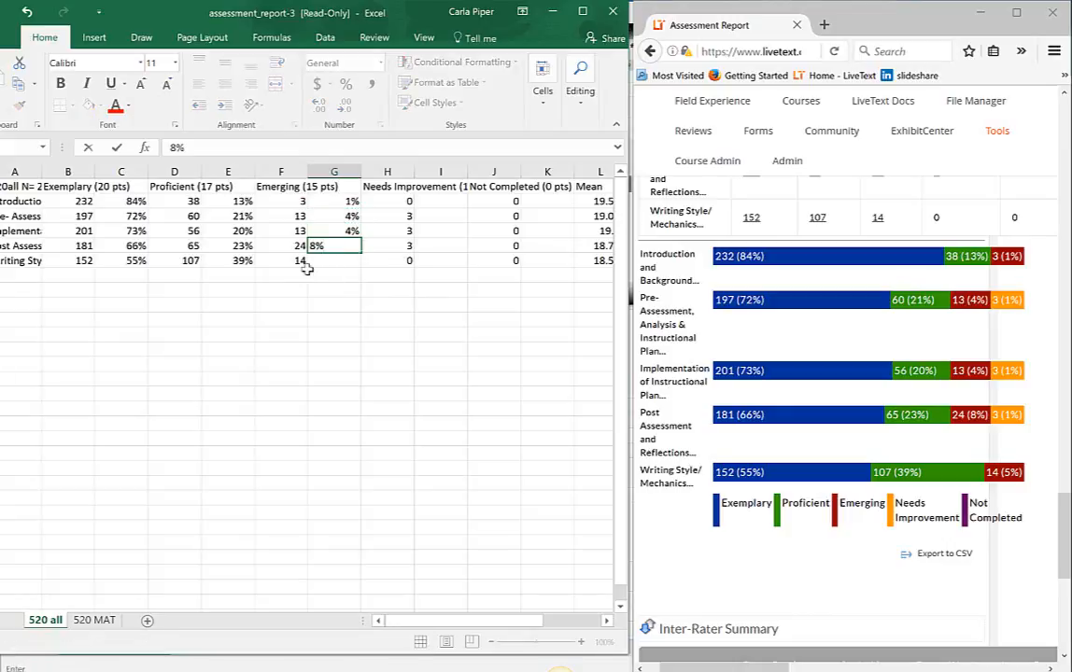
key("Return")
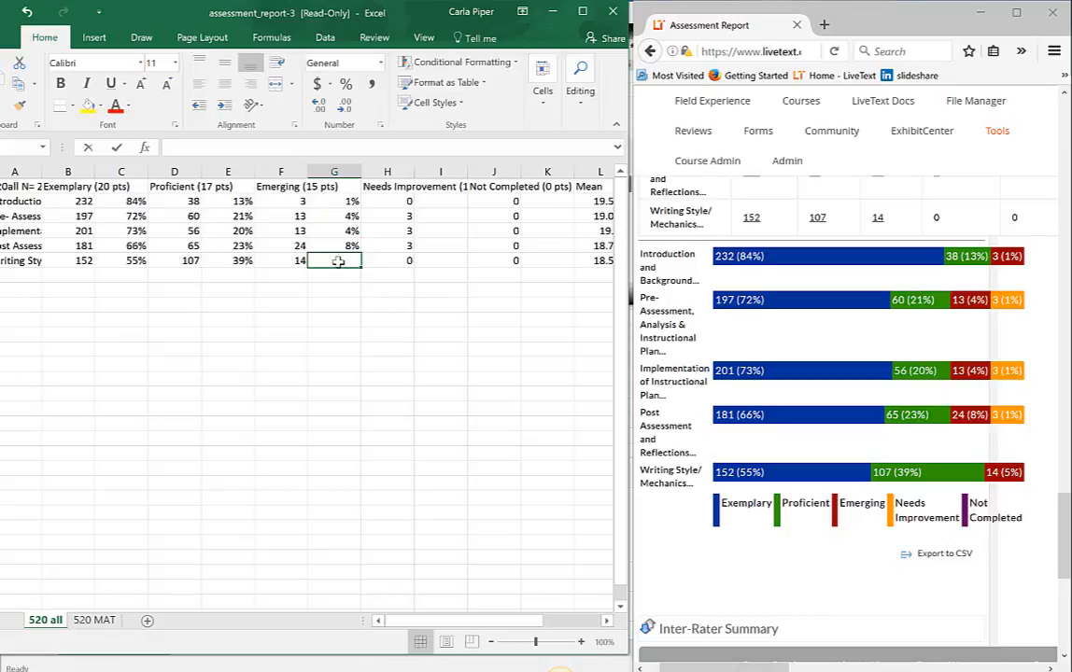
Enter 5% as the Writing Style row's Emerging percentage in column G, and copy the Introduction row's 1% into Needs Improvement cells I3:I5
type("5")
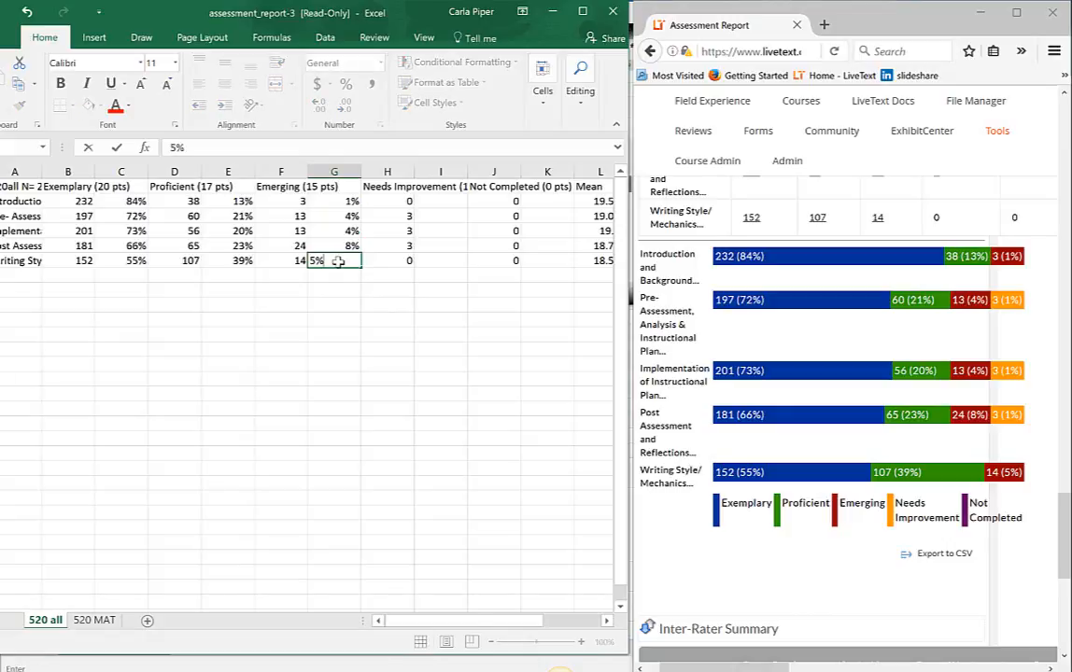
left_click(338, 201)
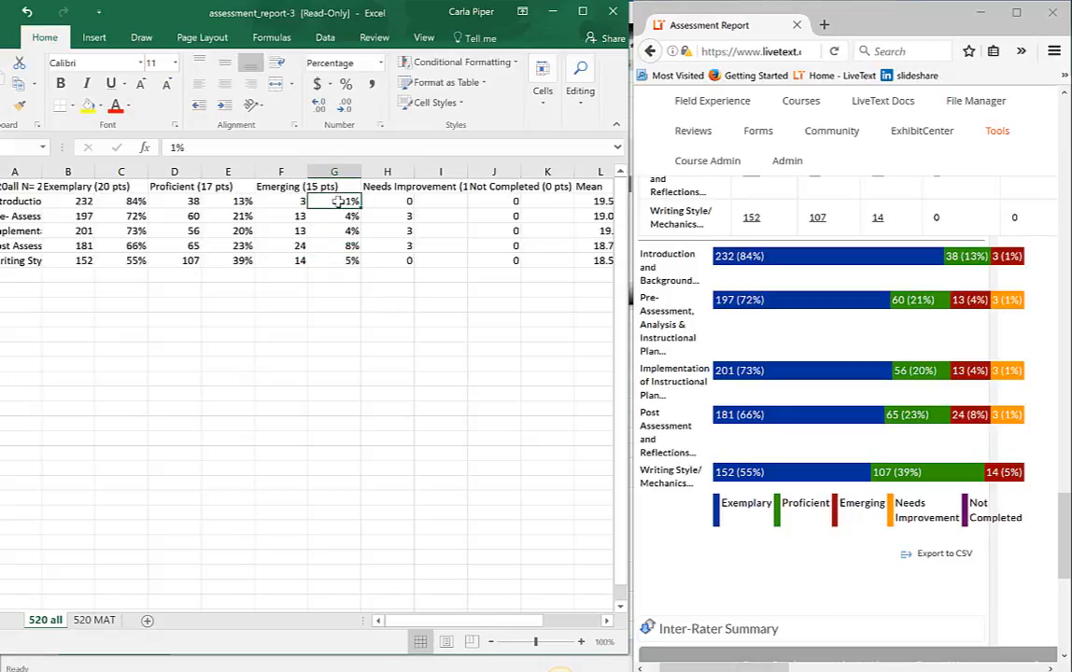
key("ctrl+c")
left_click(455, 216)
key("ctrl+v")
left_click(453, 232)
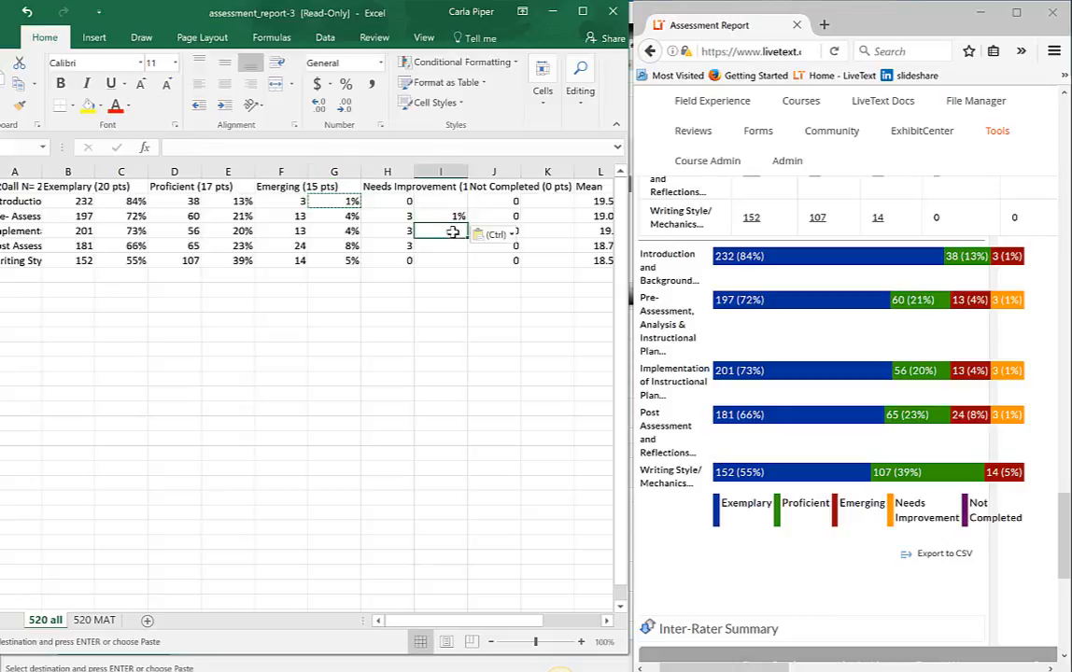
key("ctrl+v")
left_click(454, 246)
key("ctrl+v")
Enter 0% as the Needs Improvement percentage for the Introduction and Writing Style rows in column I
left_click(457, 205)
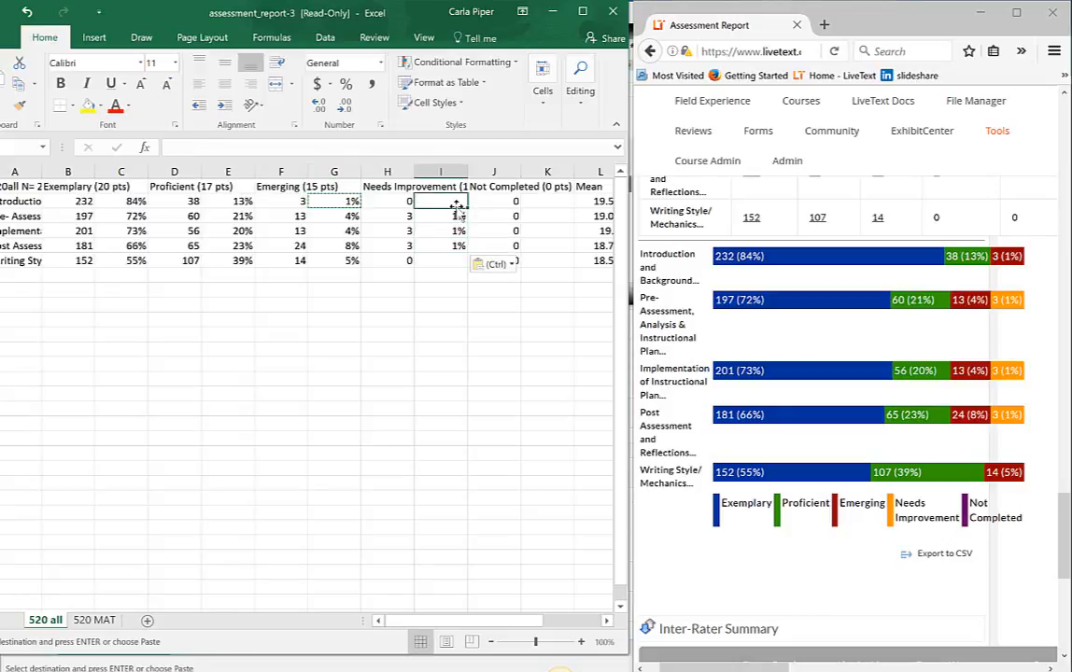
type("0%")
key("Return")
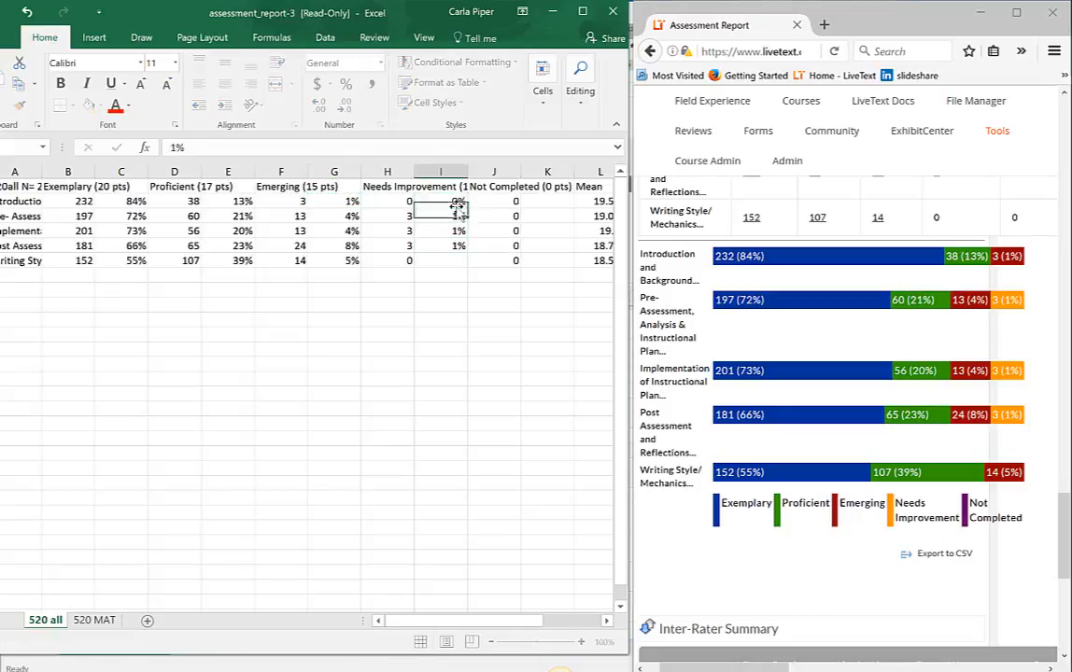
key("Down")
key("Down")
key("Down")
type("0")
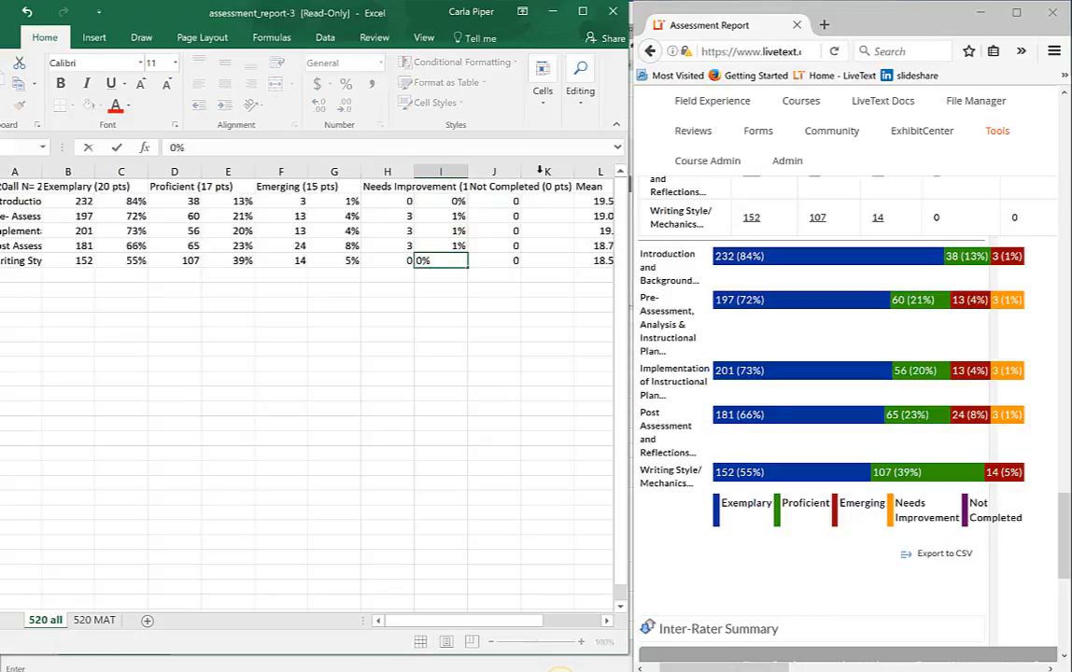
Enter 0% as the Introduction row's Not Completed percentage in column K and fill it down through the Writing Style row
left_click(548, 201)
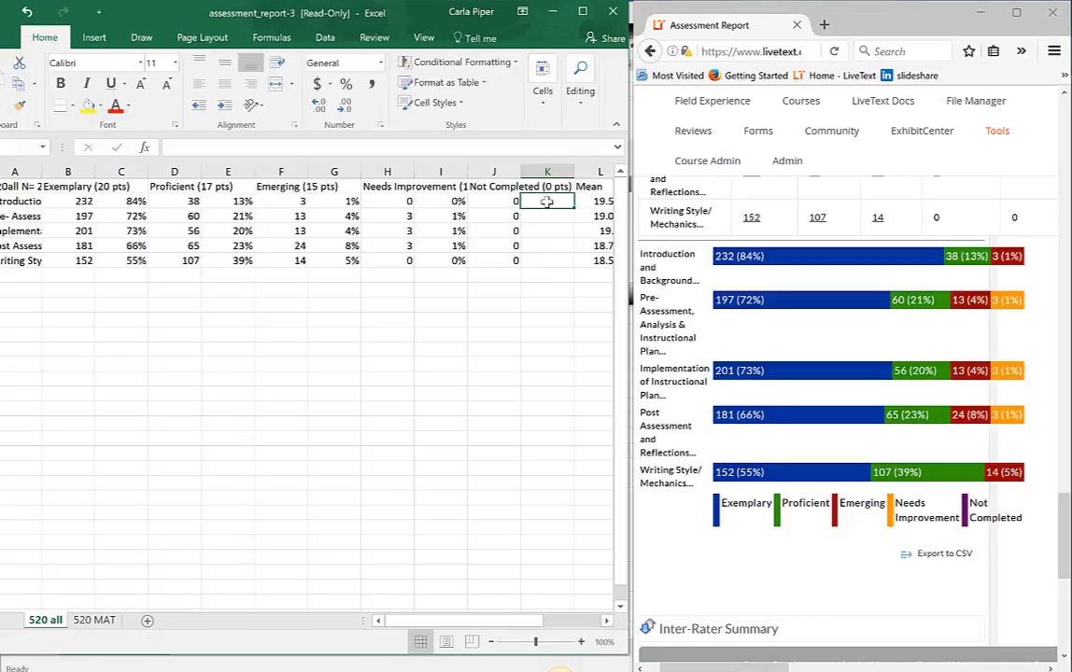
type("0")
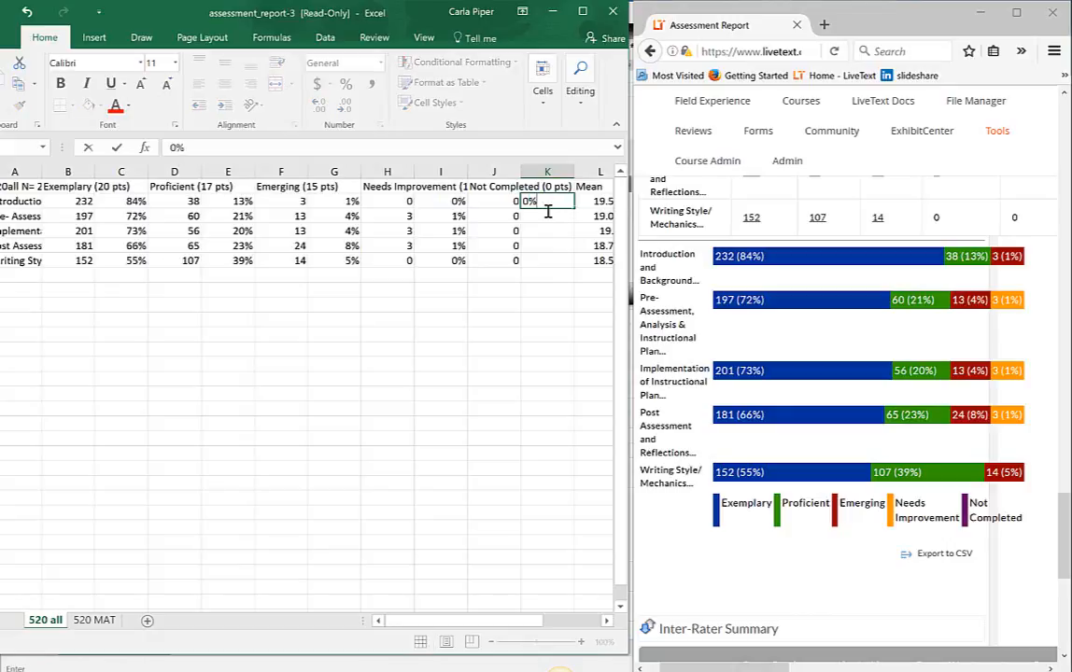
left_click(539, 315)
left_click(546, 205)
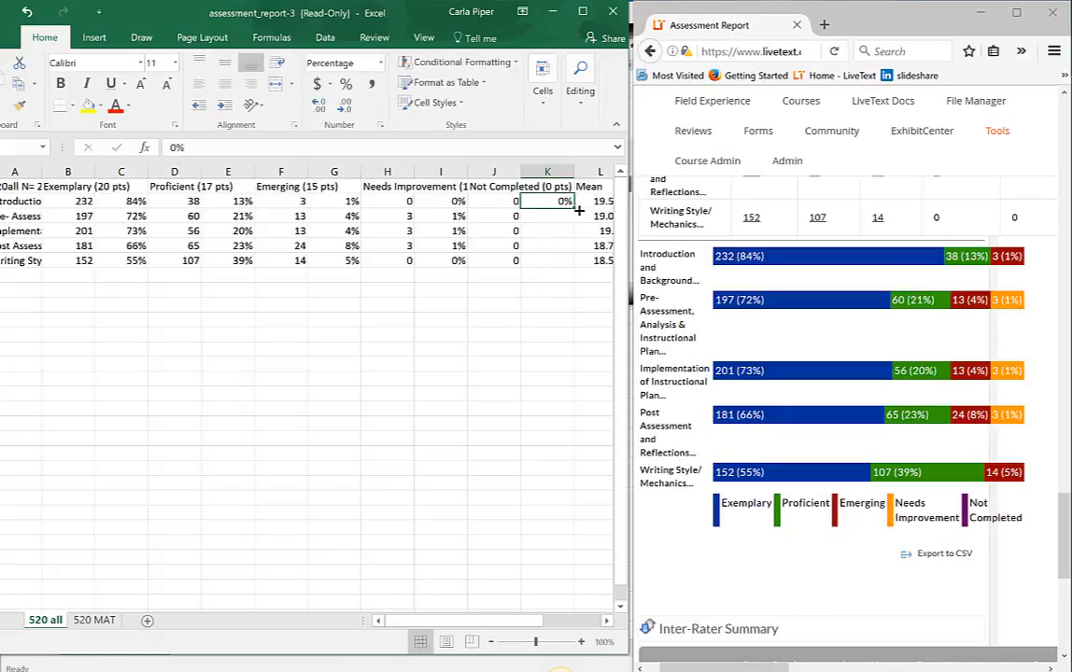
left_click_drag(578, 211, 571, 265)
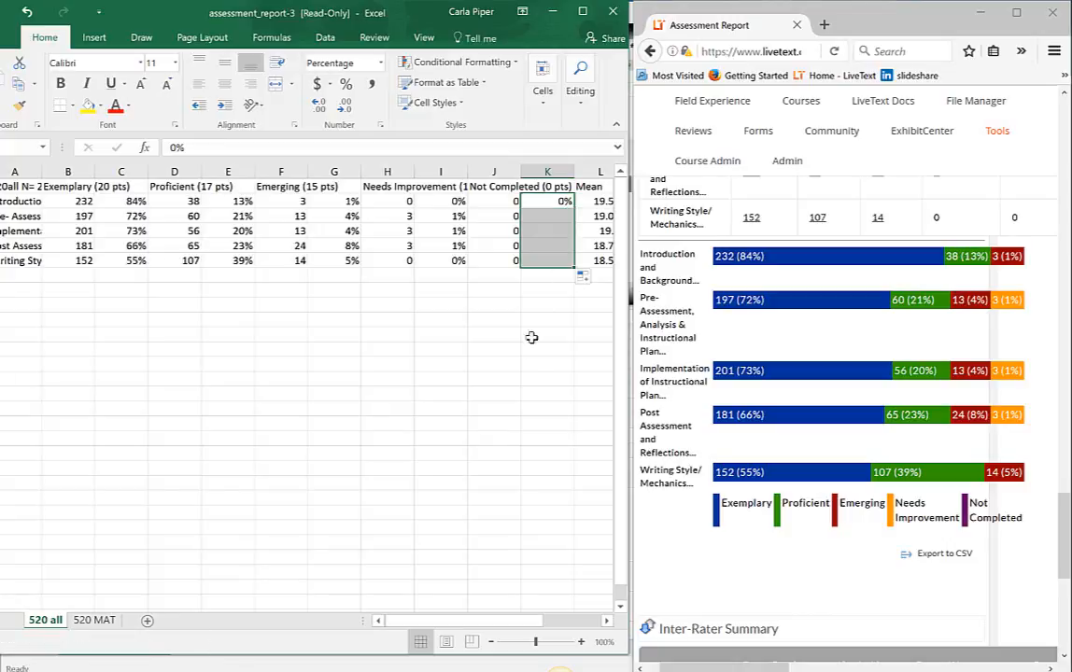
left_click(529, 366)
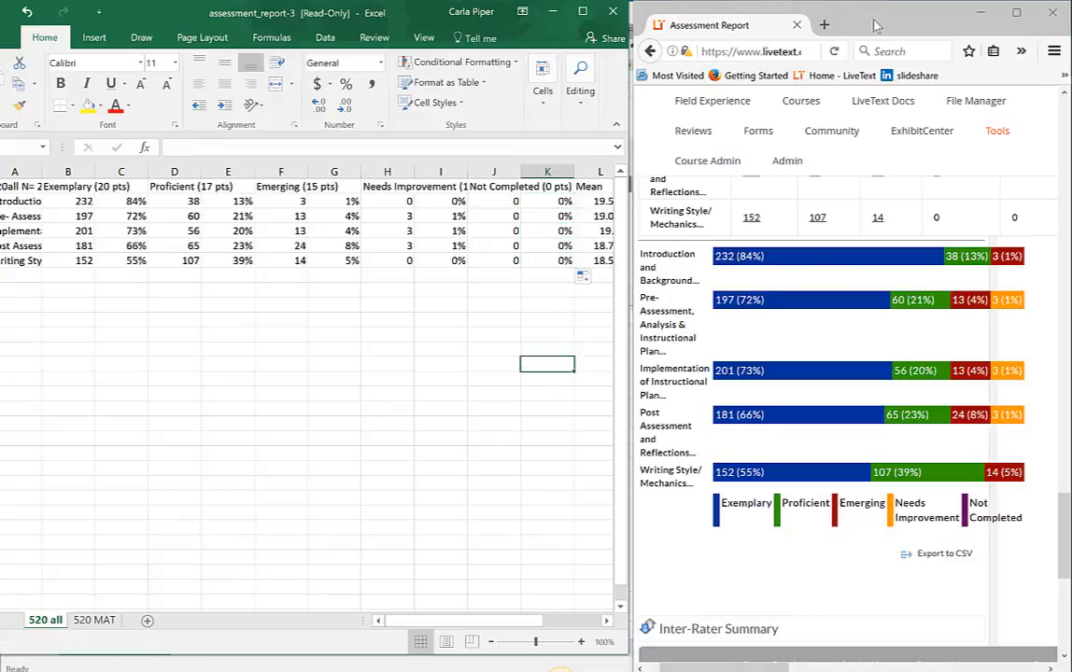
Move the browser aside to widen the workbook window, and format the Mean values in L2:L6 as Number with two decimal places
left_click_drag(876, 26, 1070, 26)
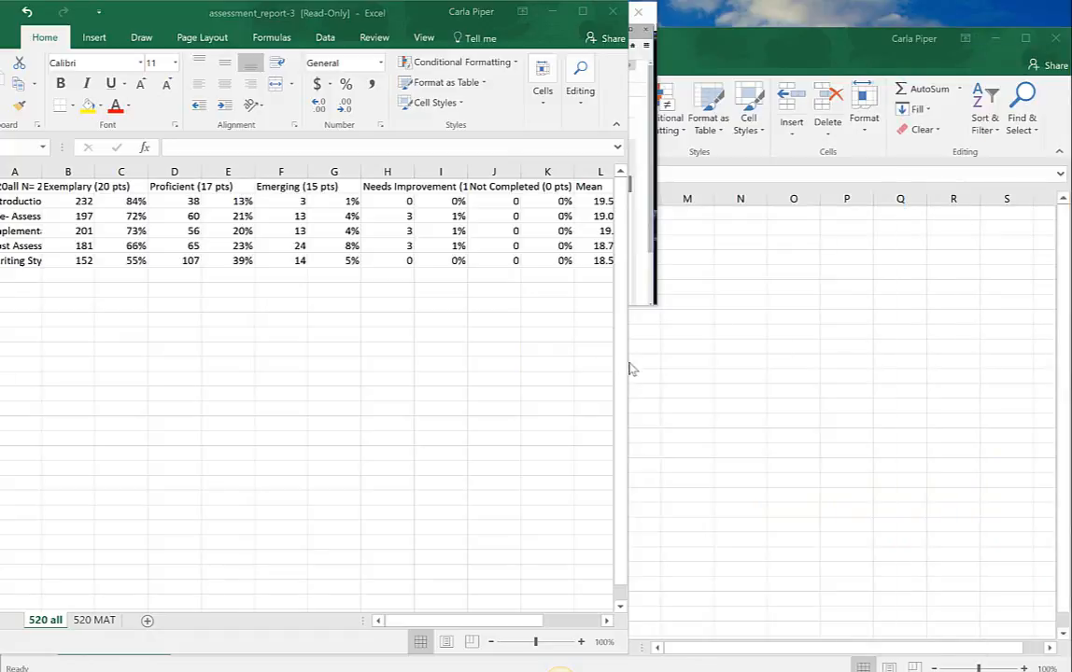
left_click_drag(628, 365, 1046, 376)
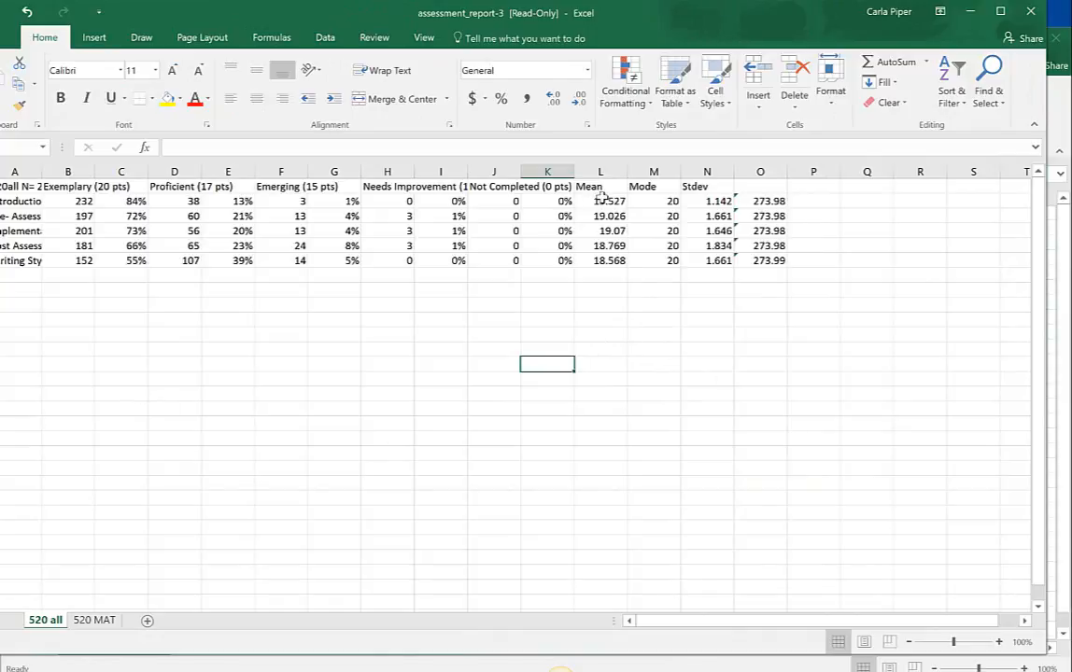
left_click_drag(602, 198, 597, 259)
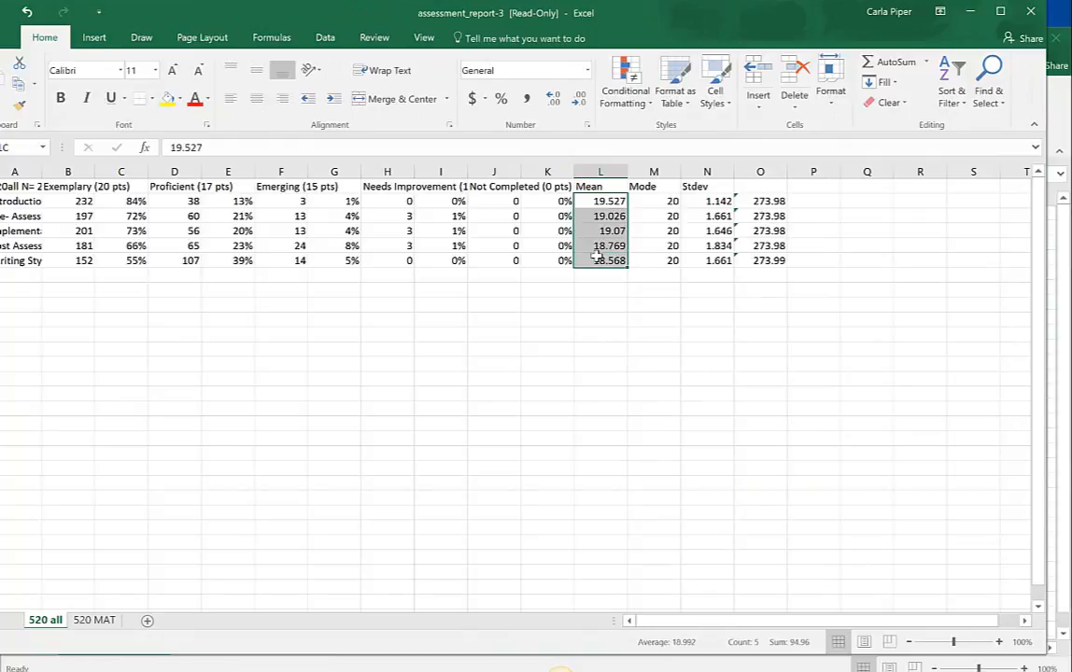
right_click(596, 253)
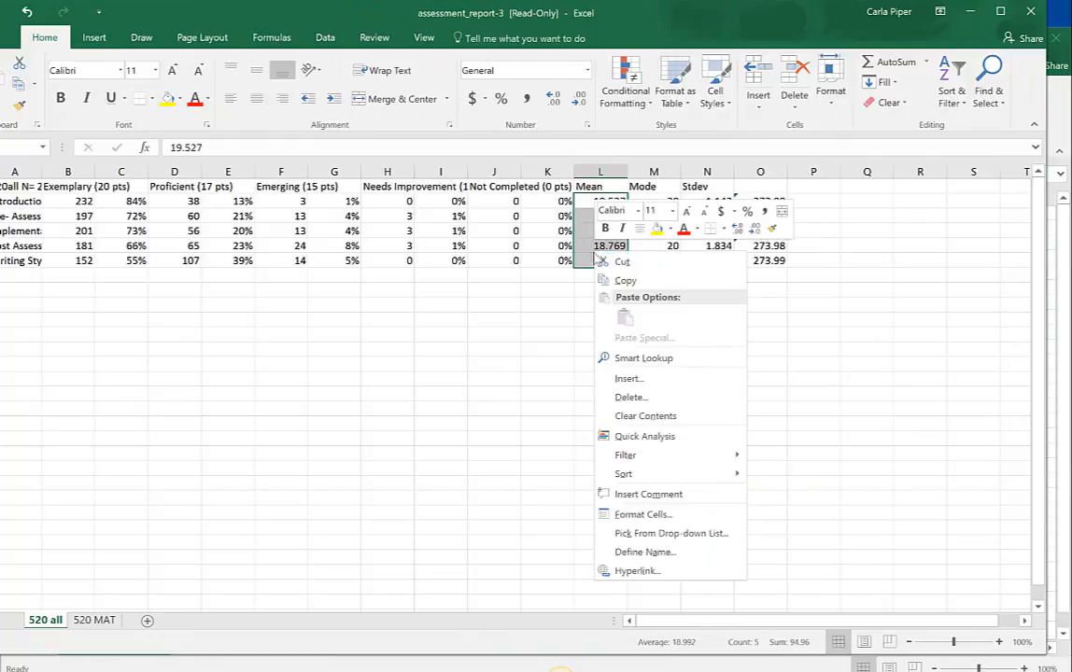
left_click(681, 517)
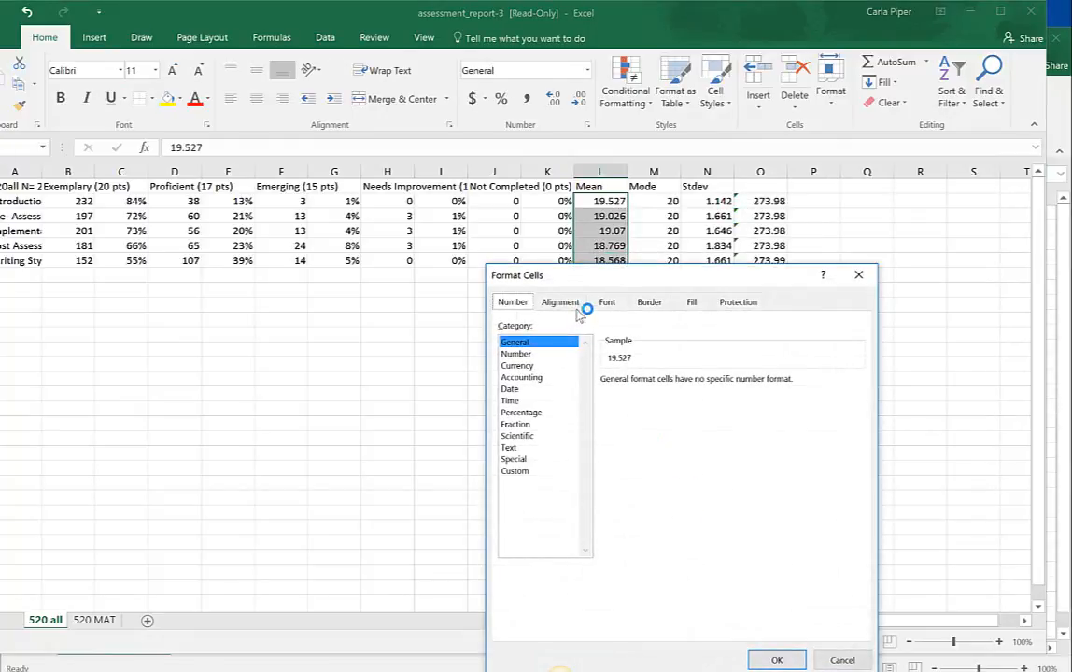
left_click(528, 354)
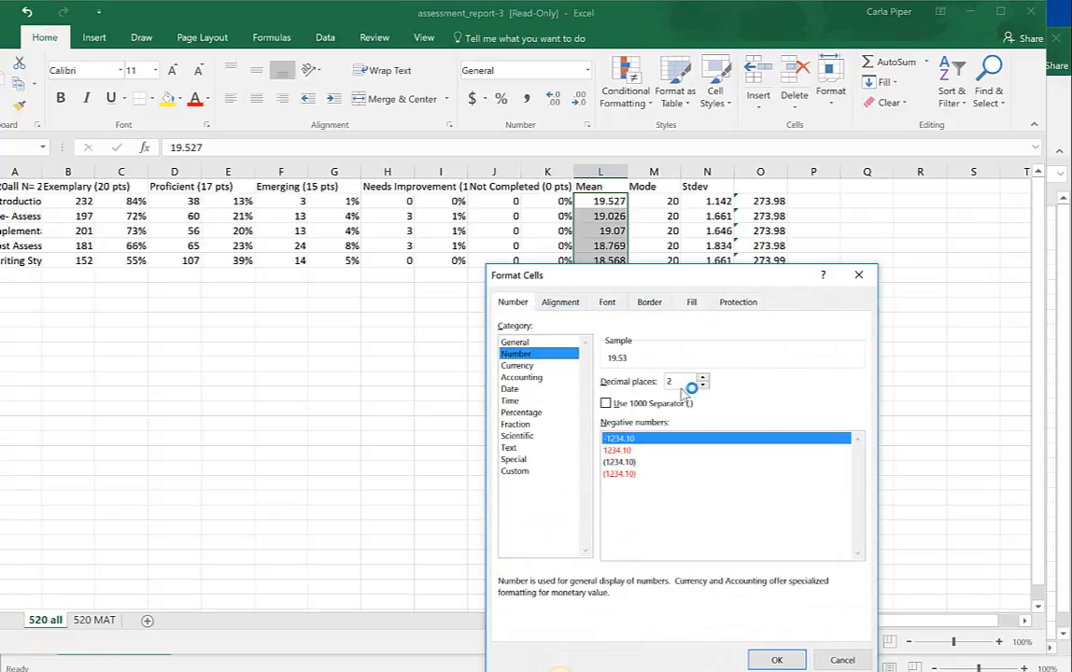
left_click(776, 660)
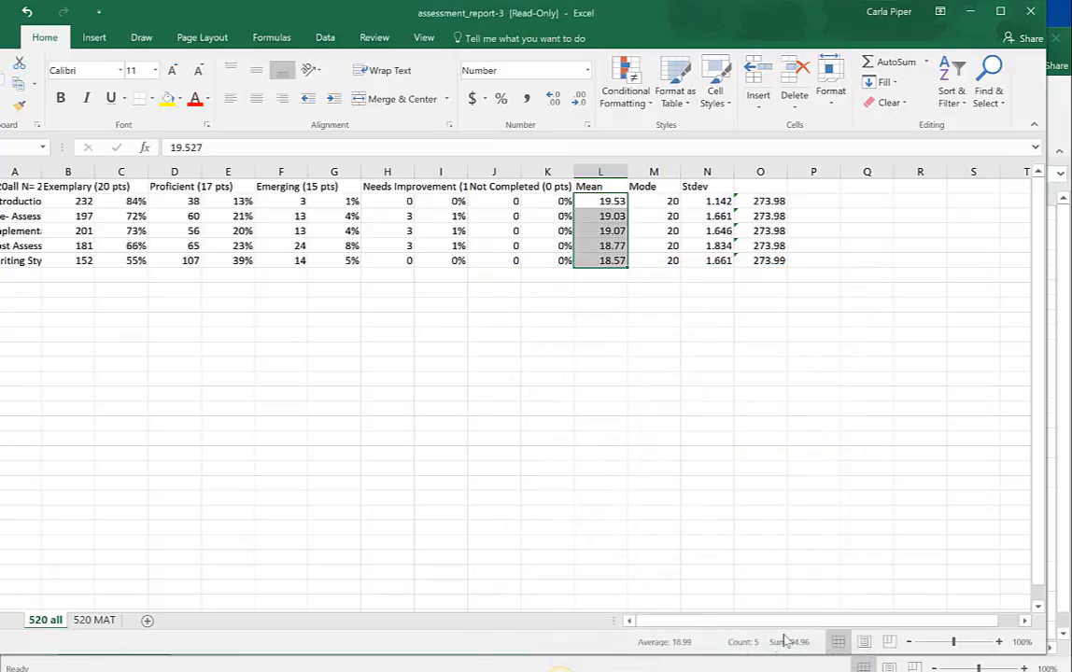
Format the Stdev values in N2:N6 as Number with two decimal places
left_click_drag(713, 201, 709, 262)
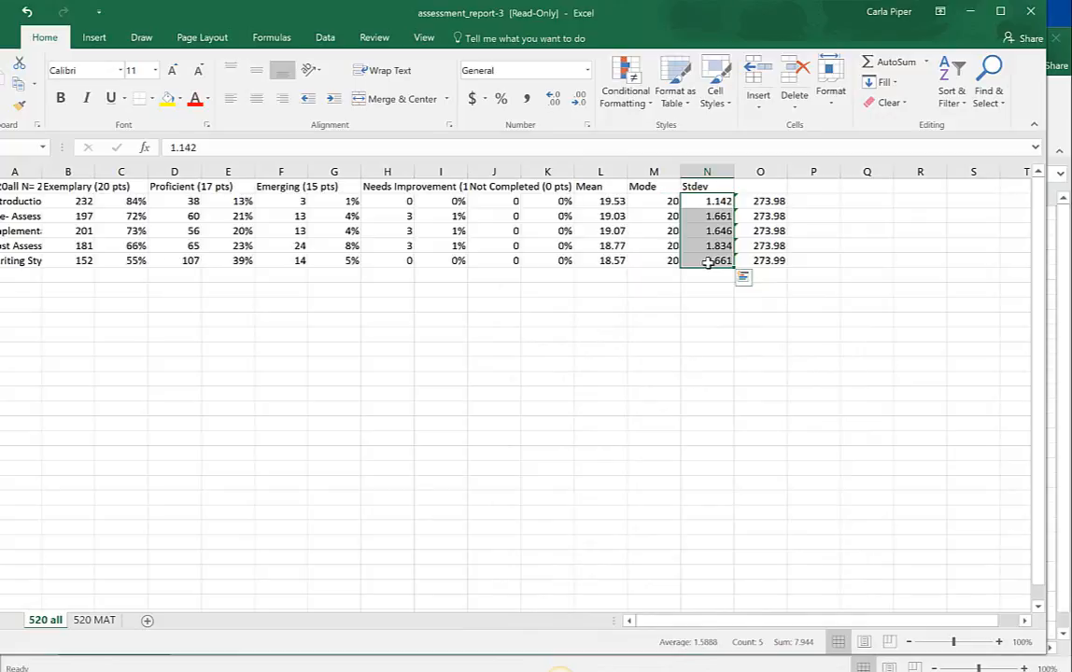
right_click(709, 264)
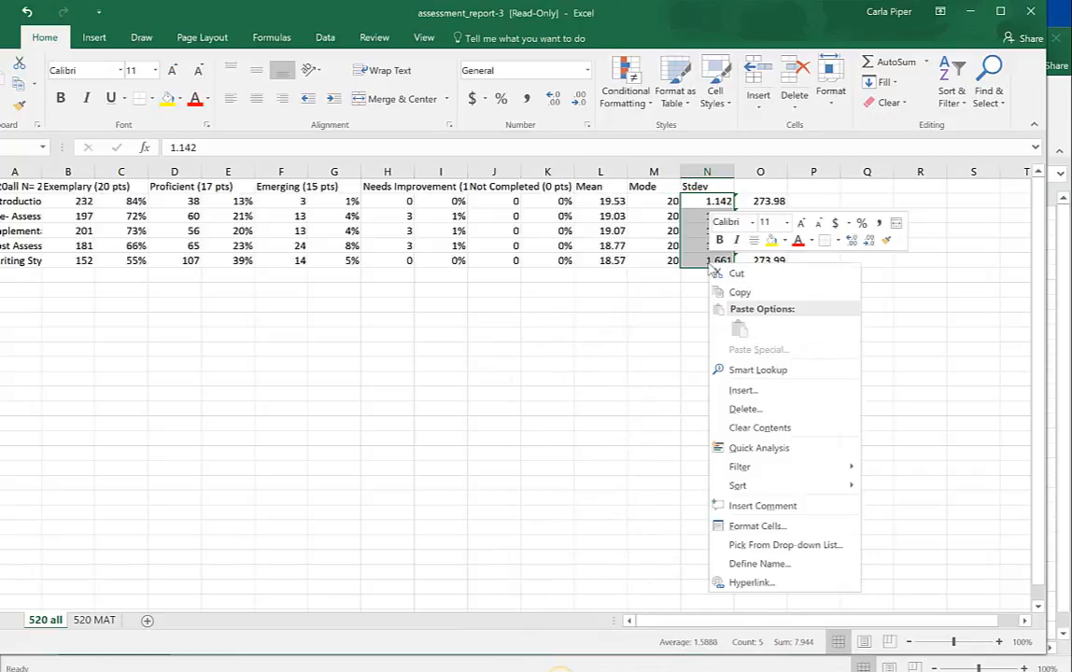
left_click(772, 526)
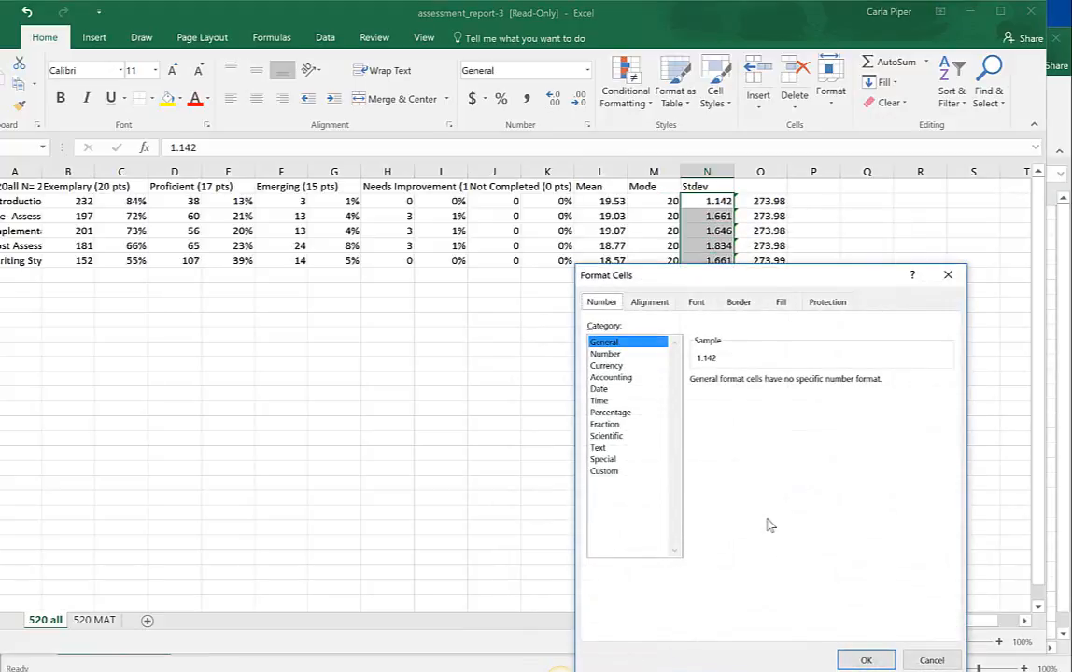
left_click(621, 354)
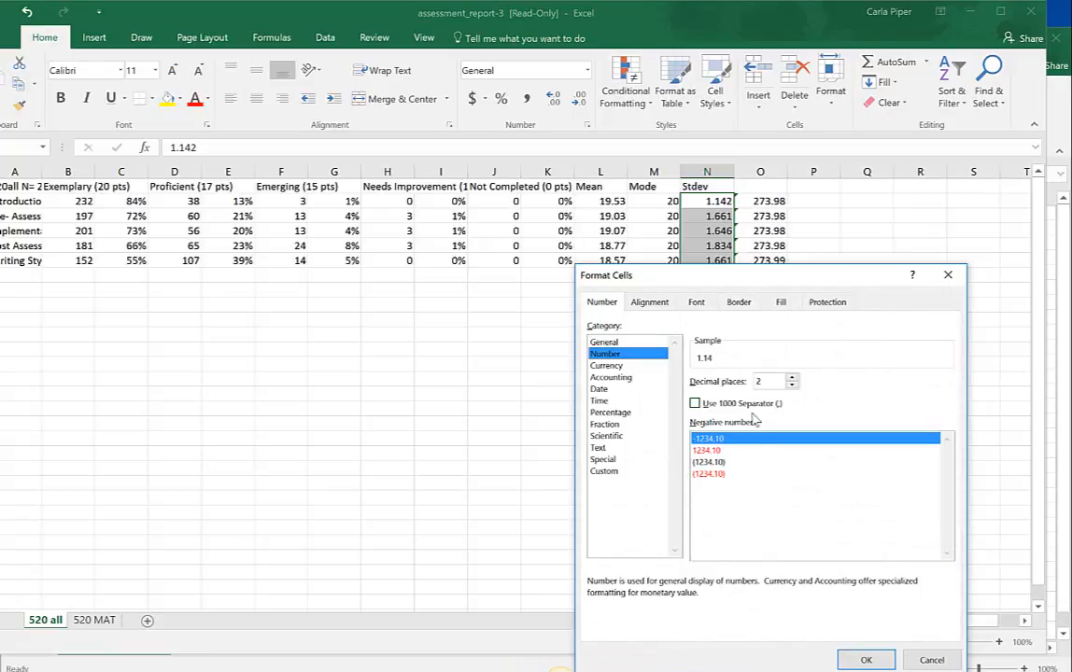
left_click(866, 661)
left_click(670, 439)
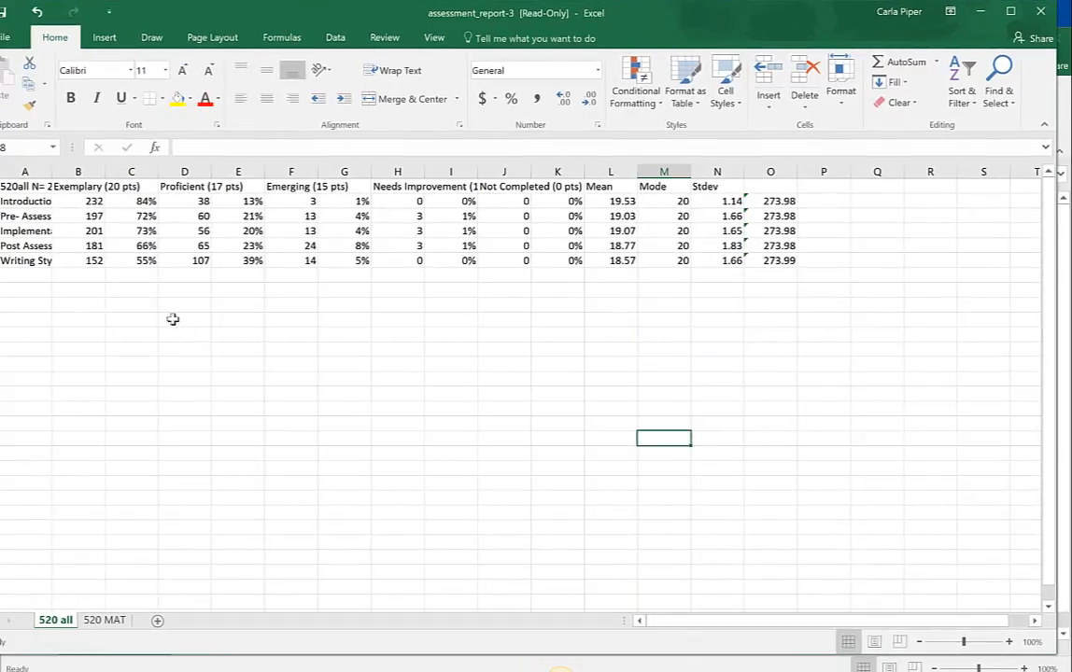
Average the Exemplary percentages C2:C6 in cell C7, below the Writing Style row
left_click(141, 278)
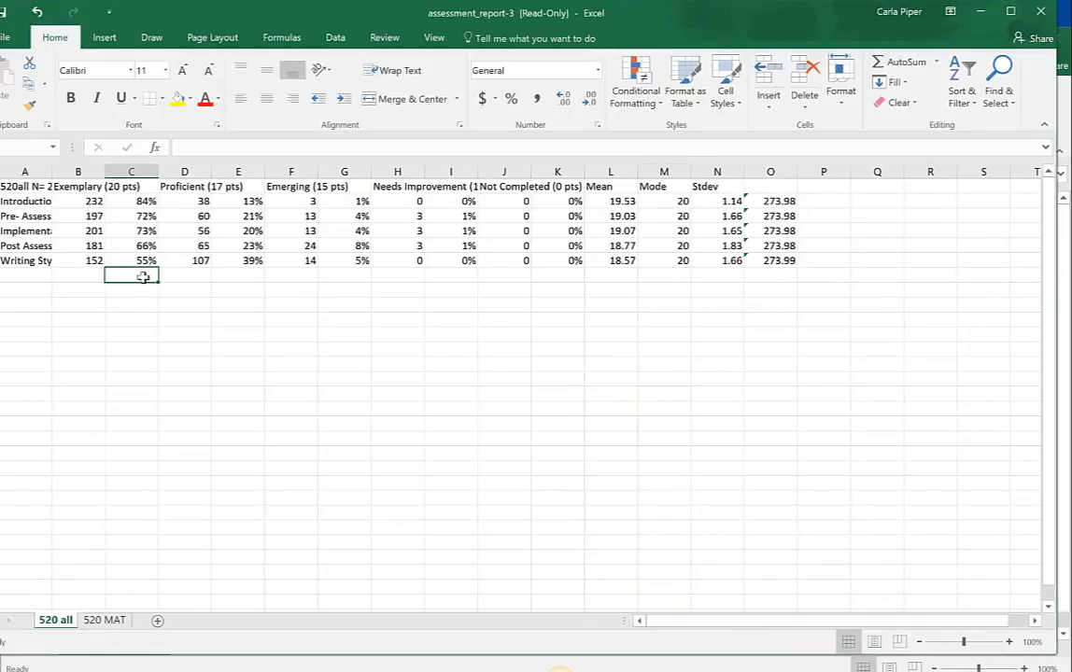
left_click(936, 63)
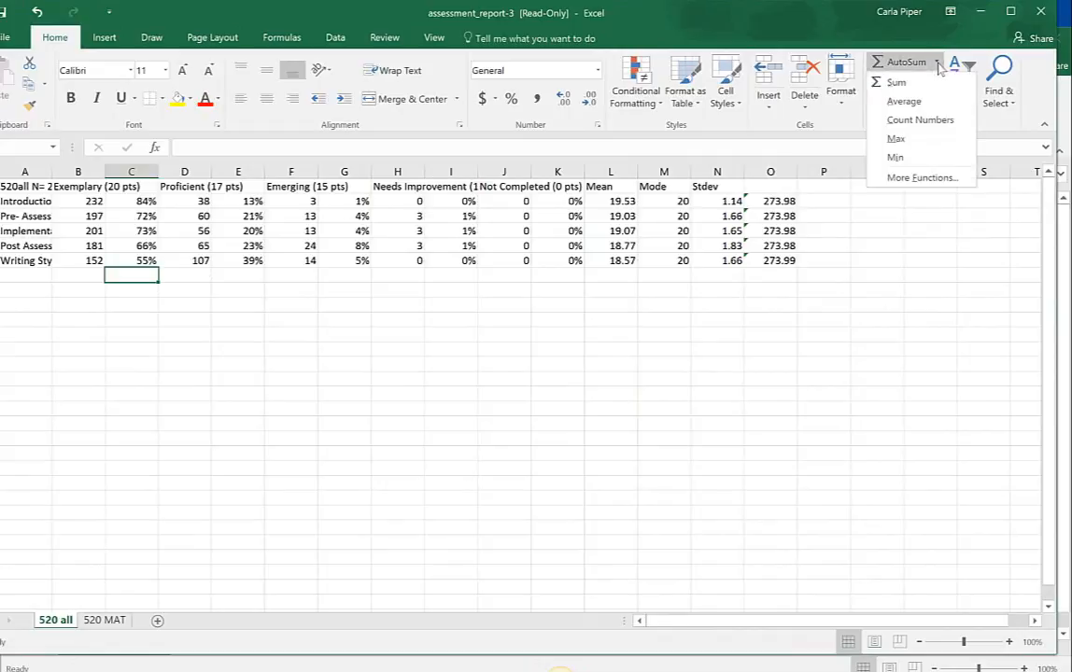
left_click(906, 102)
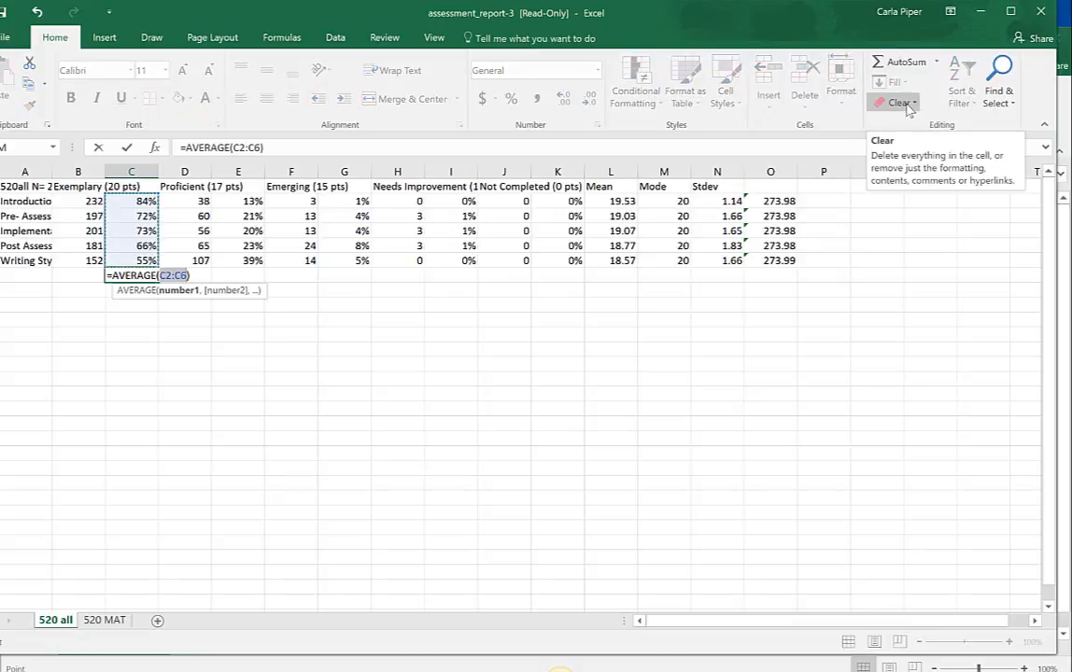
key("Return")
Fill the average formula from C7 across the row through column K, and select the Proficient count average in D7
left_click(140, 275)
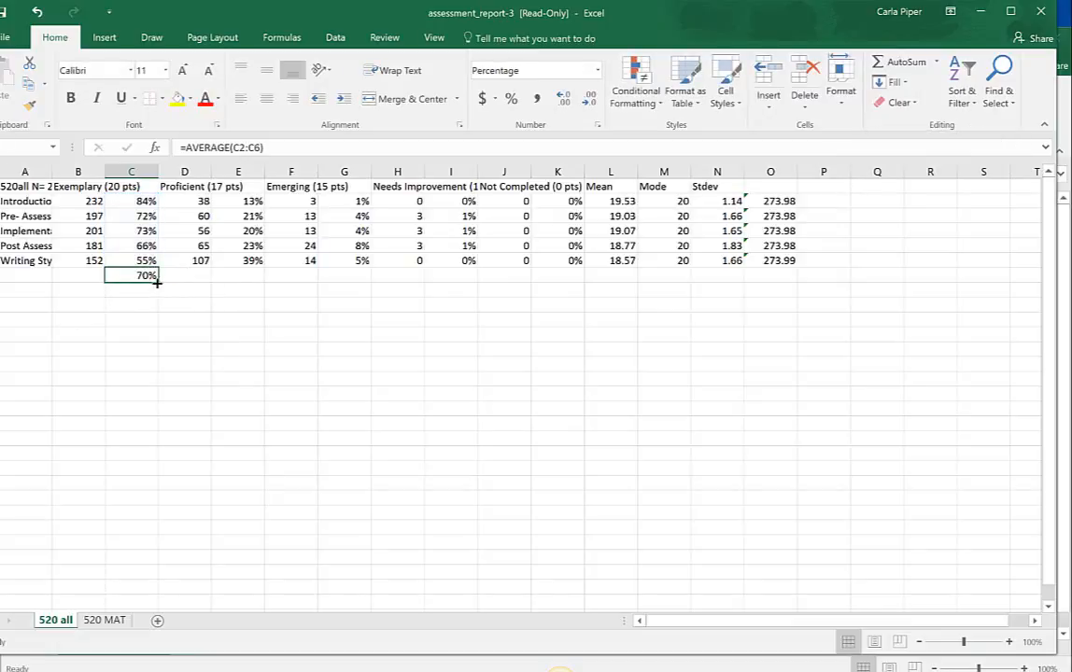
left_click_drag(159, 278, 580, 281)
left_click(200, 275)
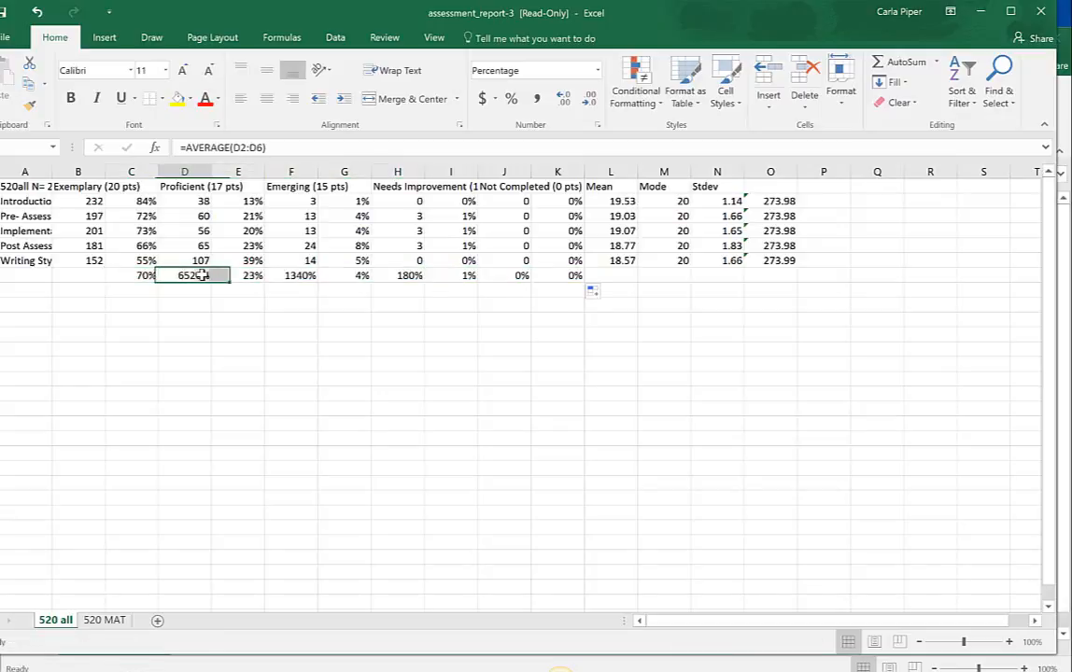